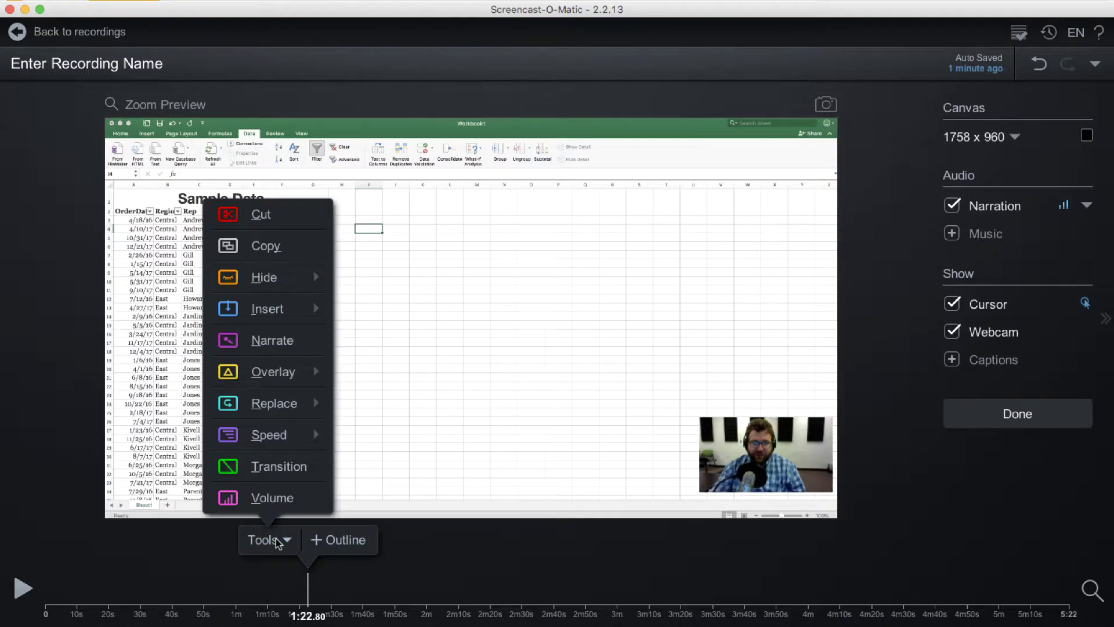
Step: Mark the timeline from 1:22.80 to about 1:52 (29.24 sec) and confirm the cut
click(261, 215)
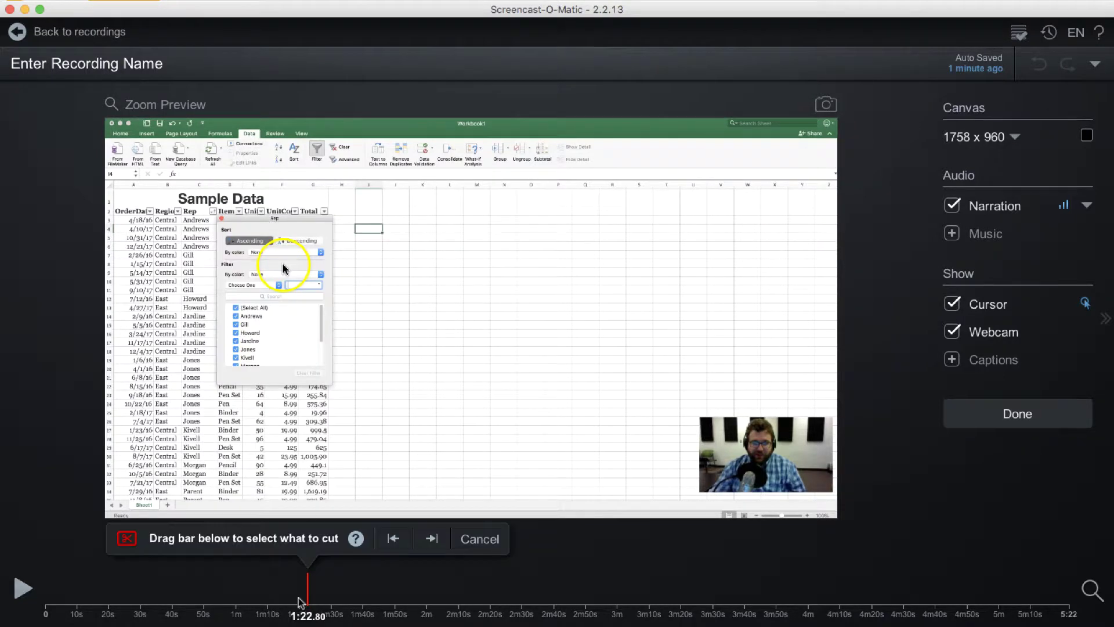
drag(311, 584, 402, 583)
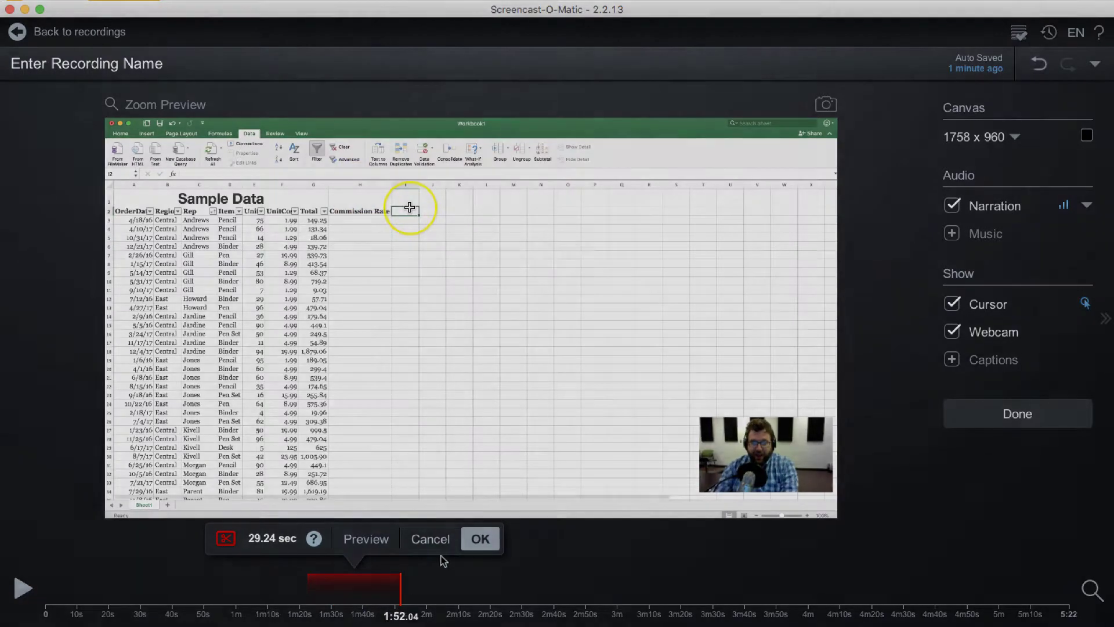
click(472, 539)
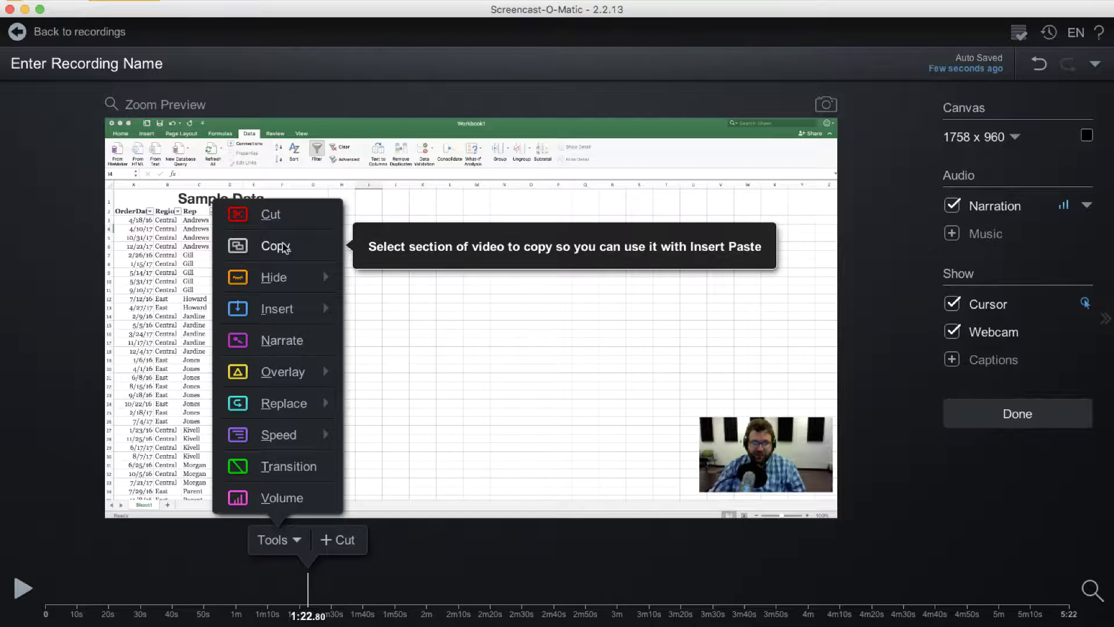
Step: Hide the webcam picture for 20.28 seconds from 1:22.80 using Hide > Webcam
mouse_move(288, 284)
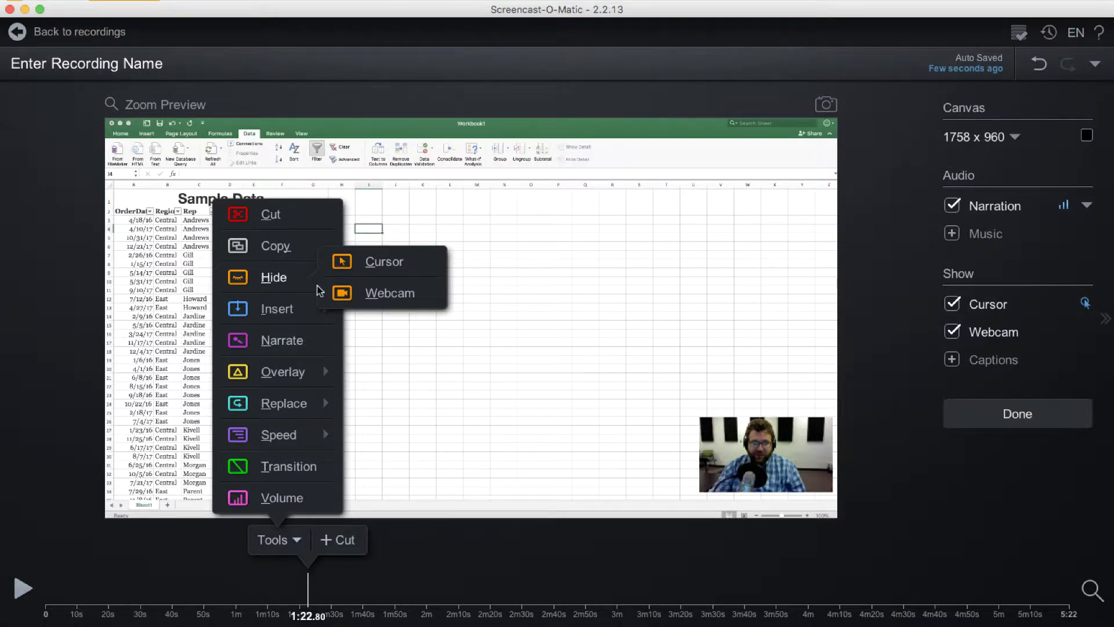
click(391, 293)
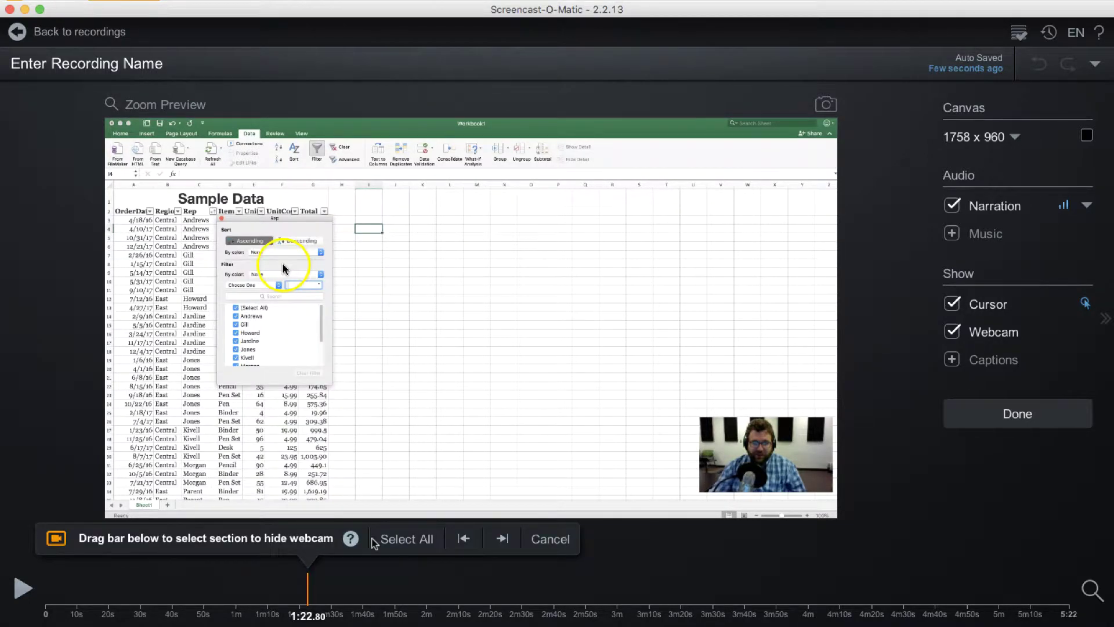
drag(307, 590, 375, 590)
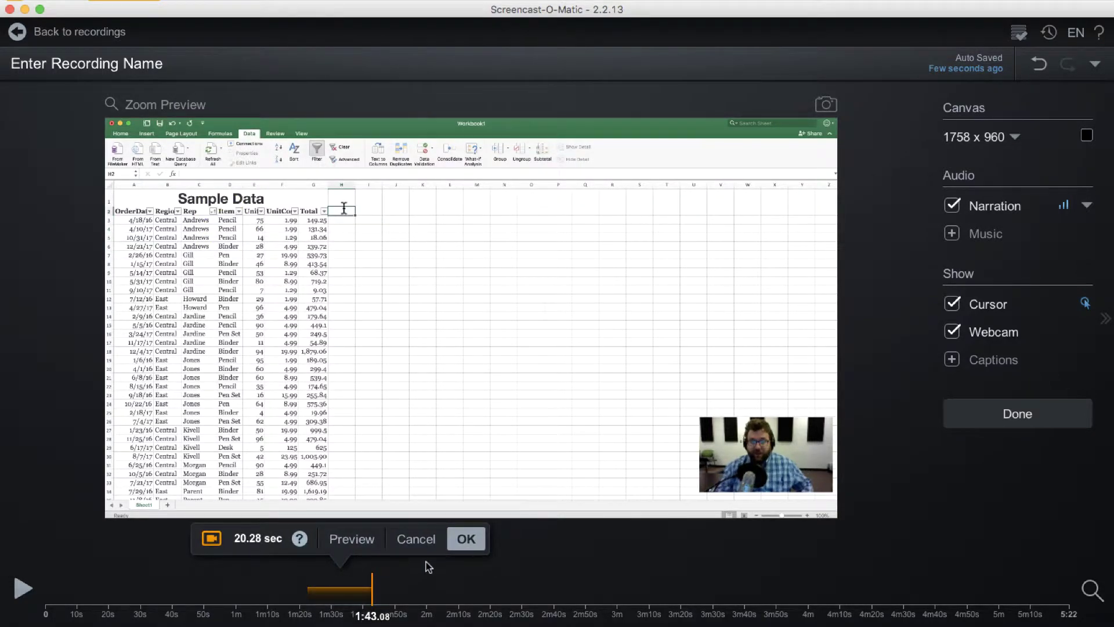
click(462, 539)
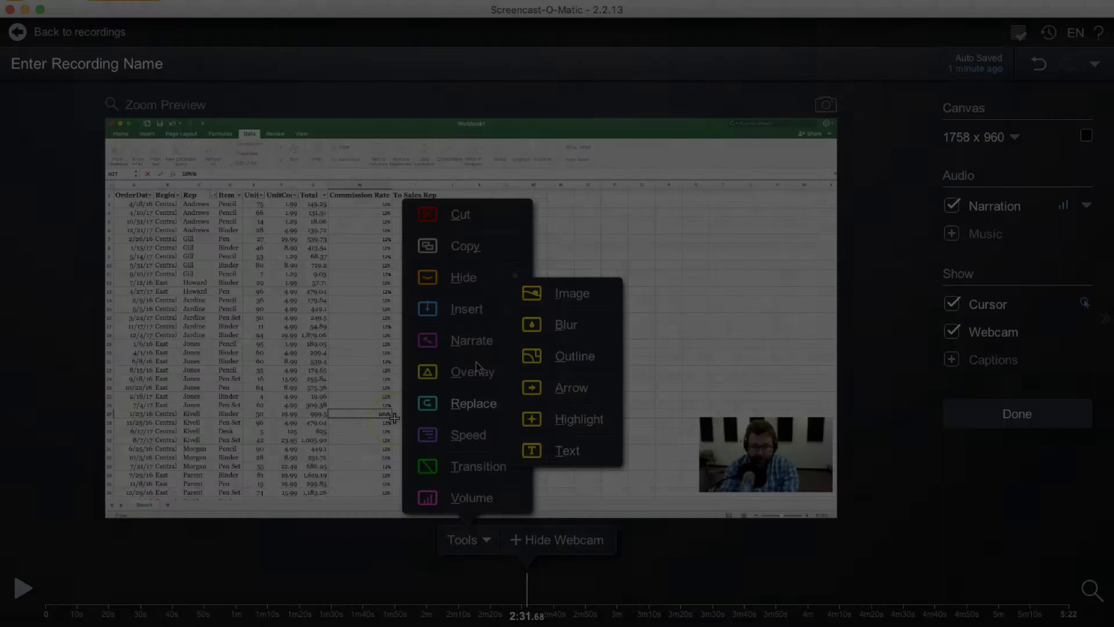
mouse_move(480, 312)
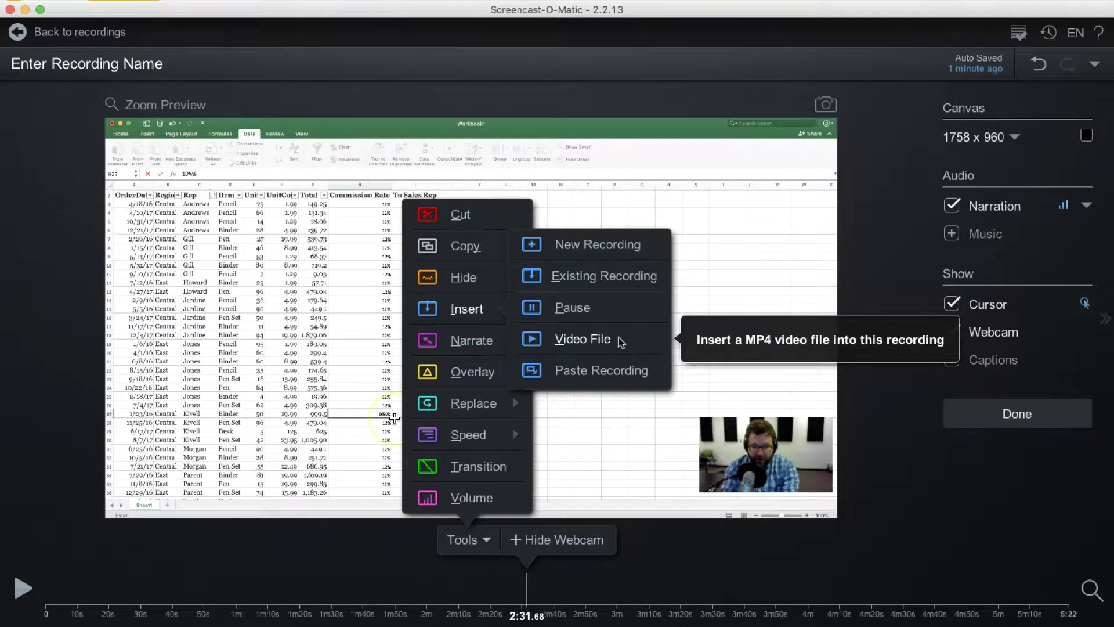
Step: Select 7.28 seconds at 2:31.68 and record replacement narration over it
click(464, 343)
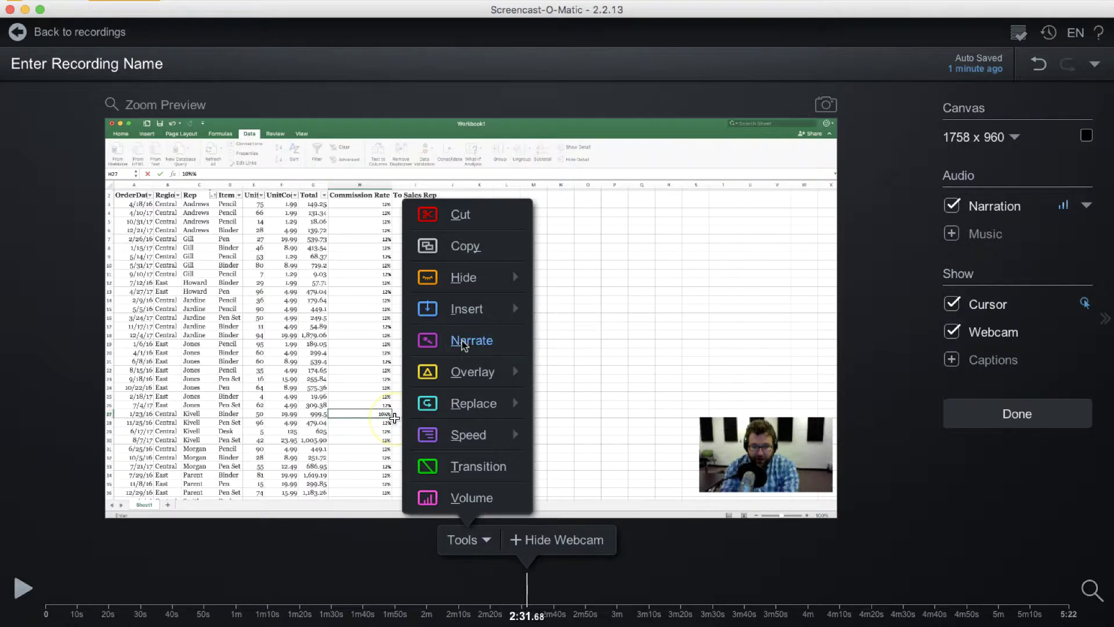
click(463, 342)
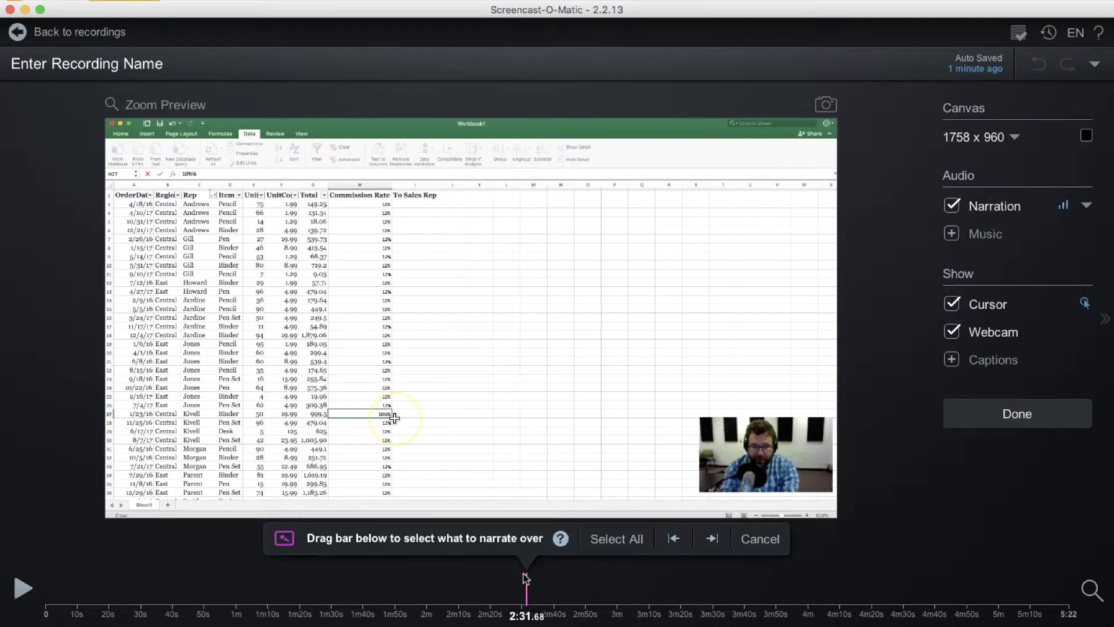
drag(527, 581, 550, 580)
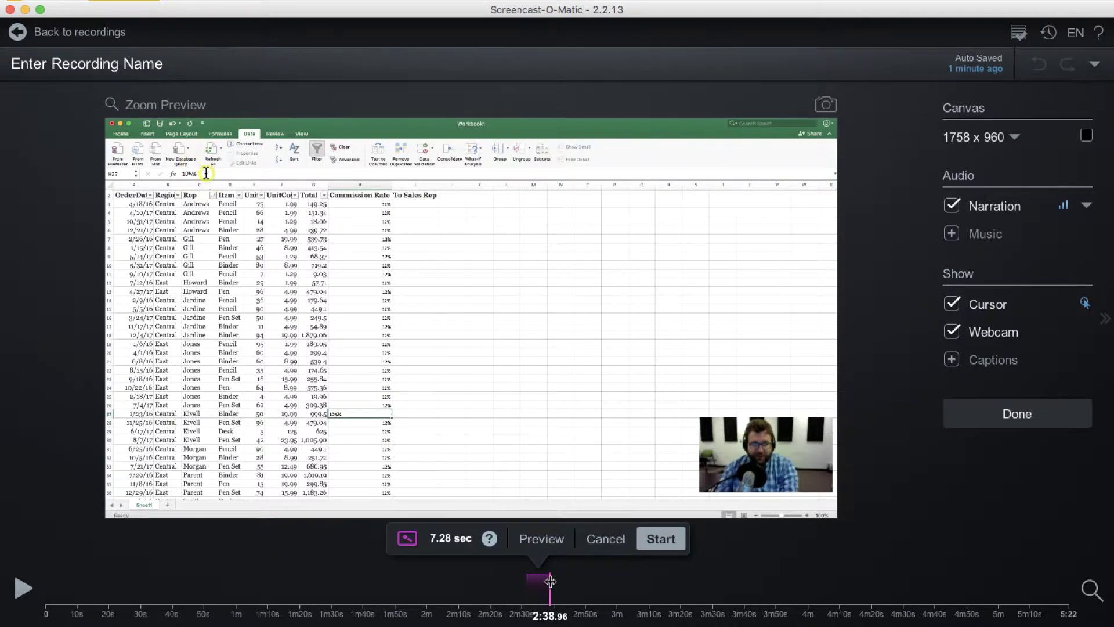
click(654, 541)
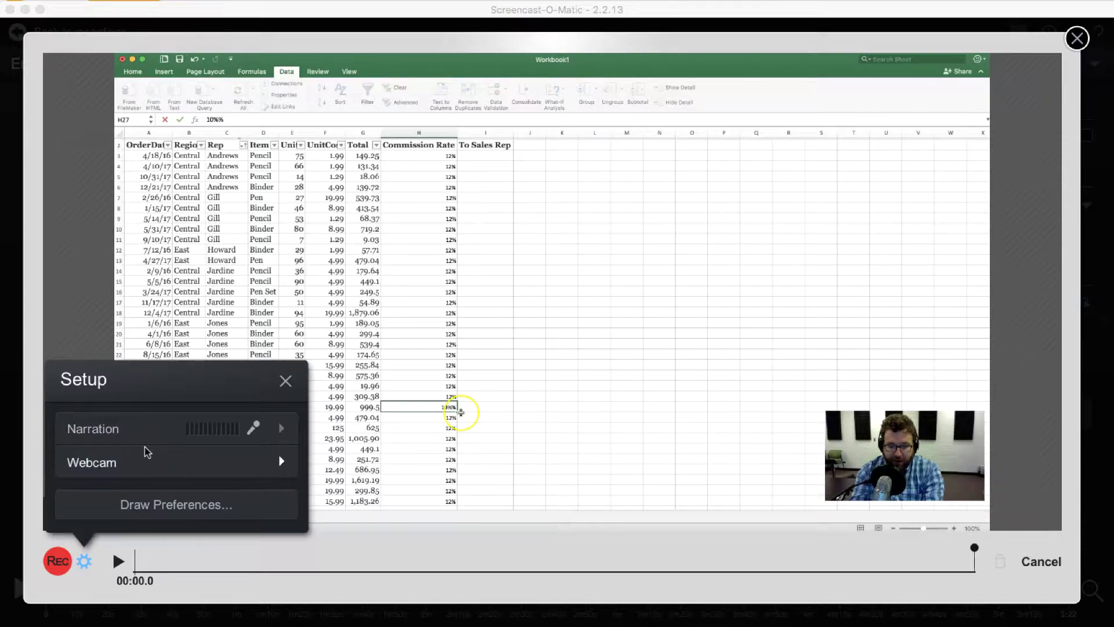
click(57, 561)
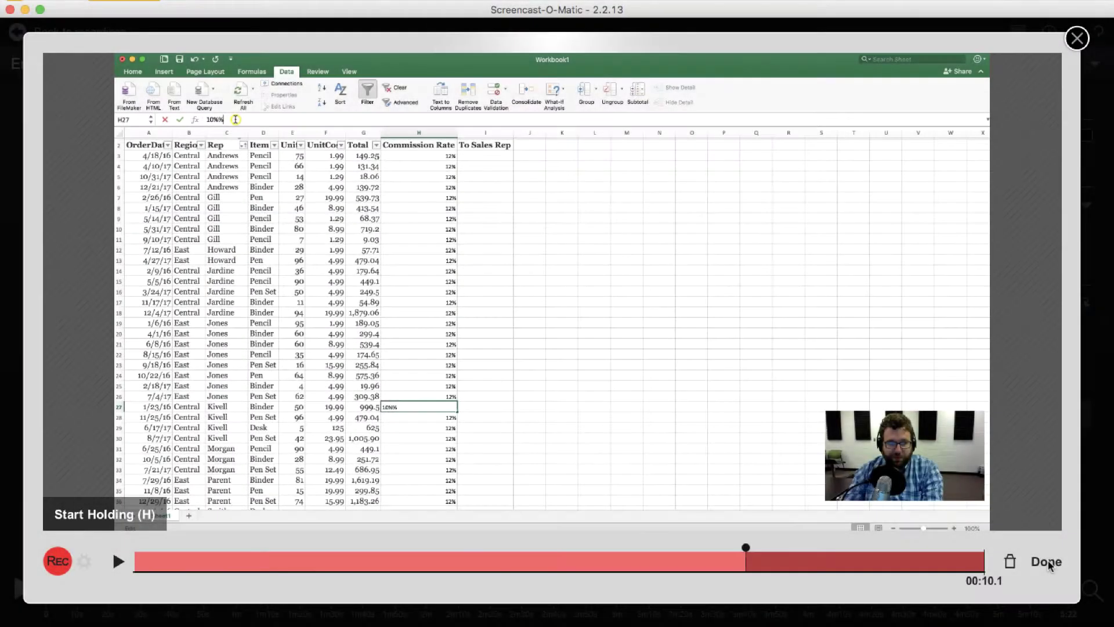
click(1049, 565)
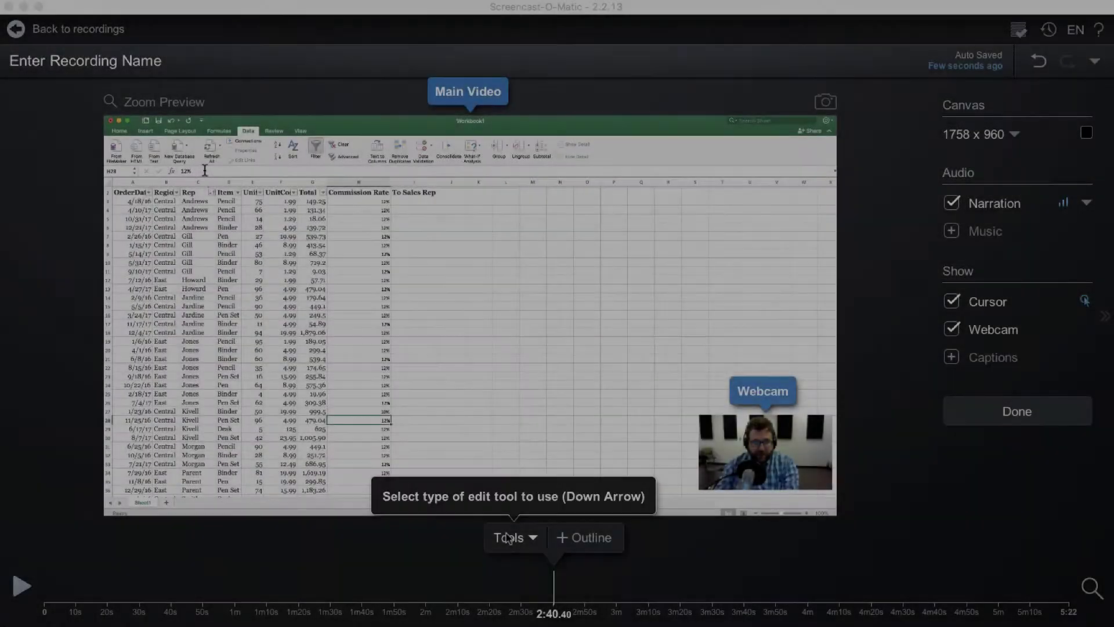
Step: Place an Outline overlay at 2:40.40 and stretch it into a wide rectangle
click(507, 538)
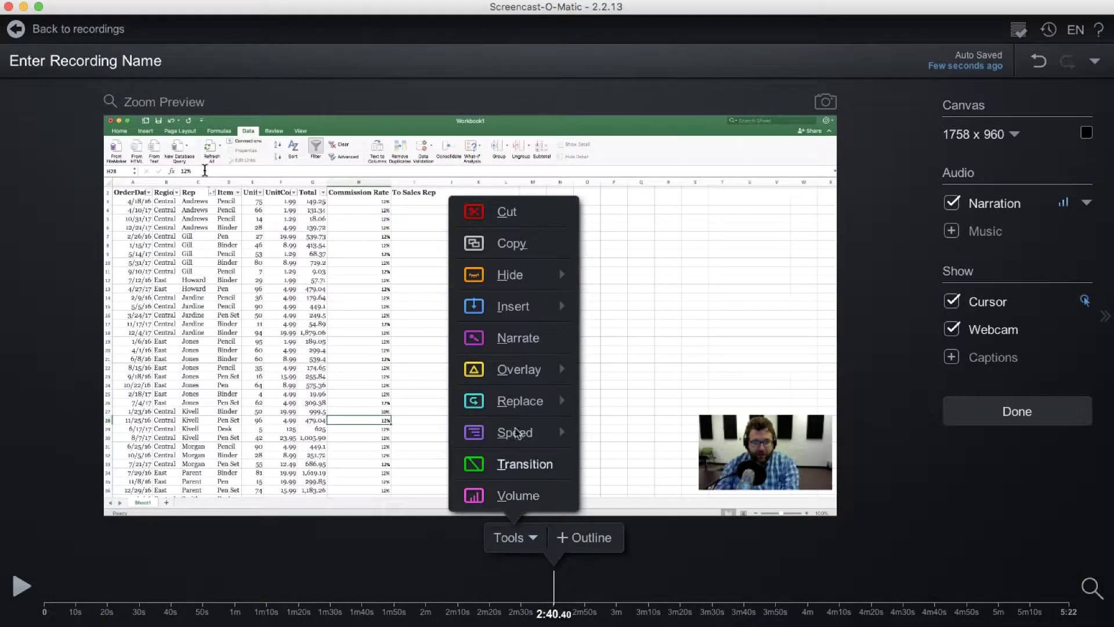
mouse_move(528, 377)
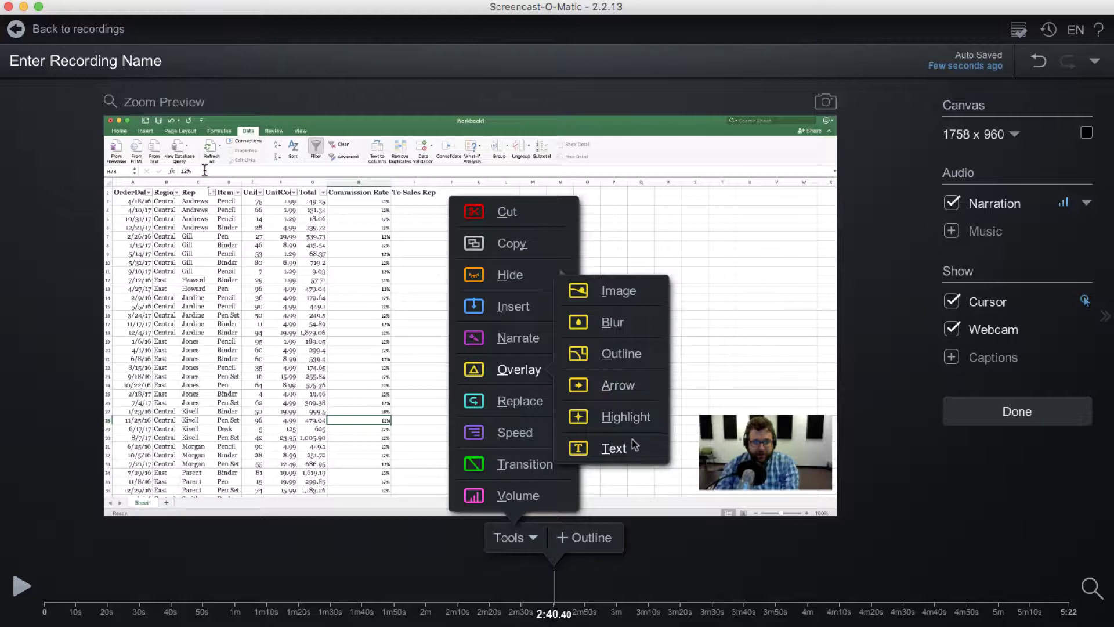
click(636, 355)
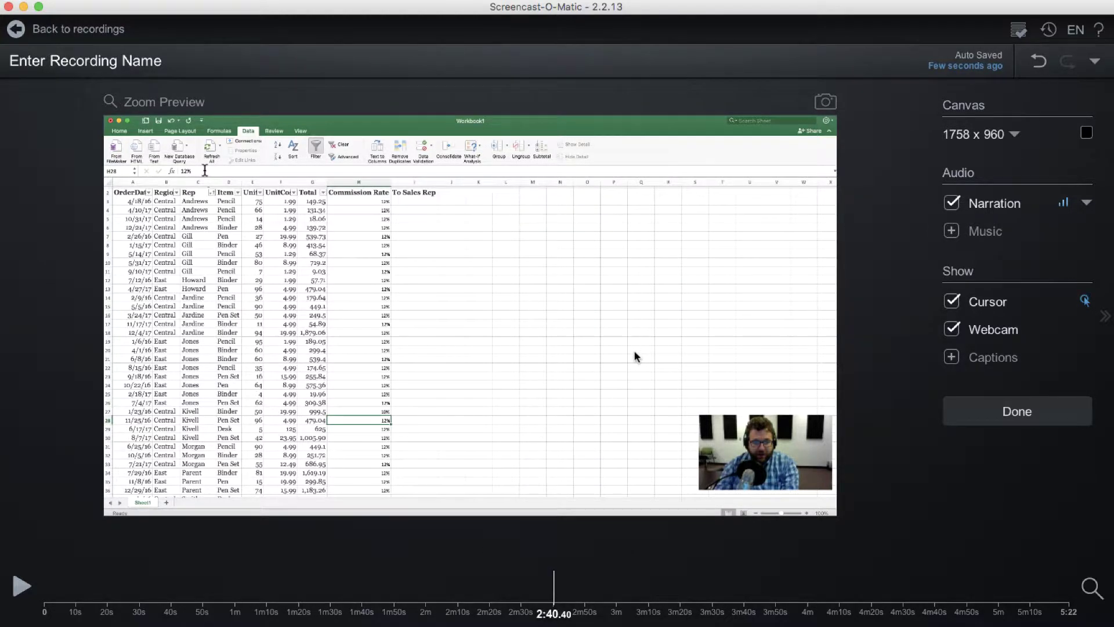
drag(457, 326, 153, 200)
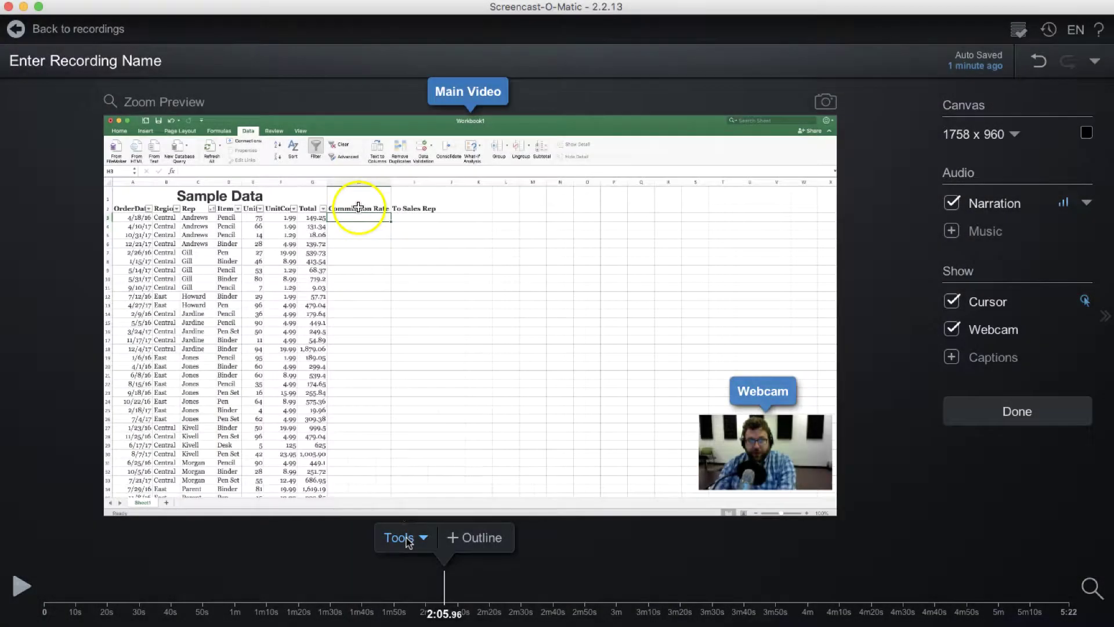
Step: Apply Slow Down to roughly 2:06–2:11.60 so it plays 2x slower
click(409, 541)
mouse_move(405, 405)
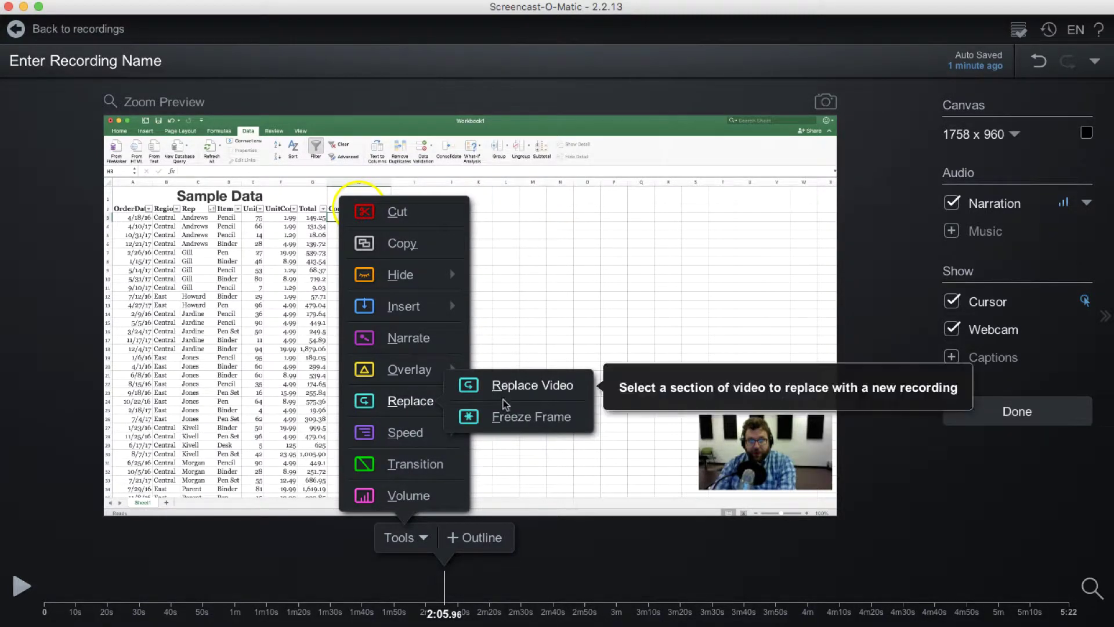
mouse_move(421, 441)
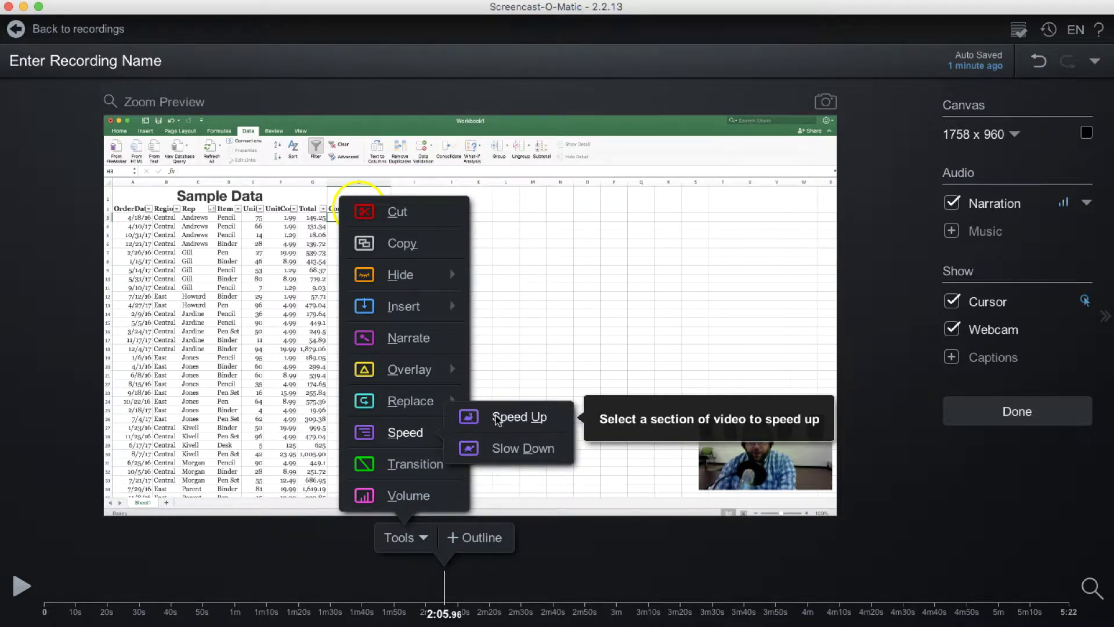
click(497, 448)
mouse_move(445, 586)
mouse_down()
mouse_move(474, 586)
mouse_move(463, 587)
mouse_up()
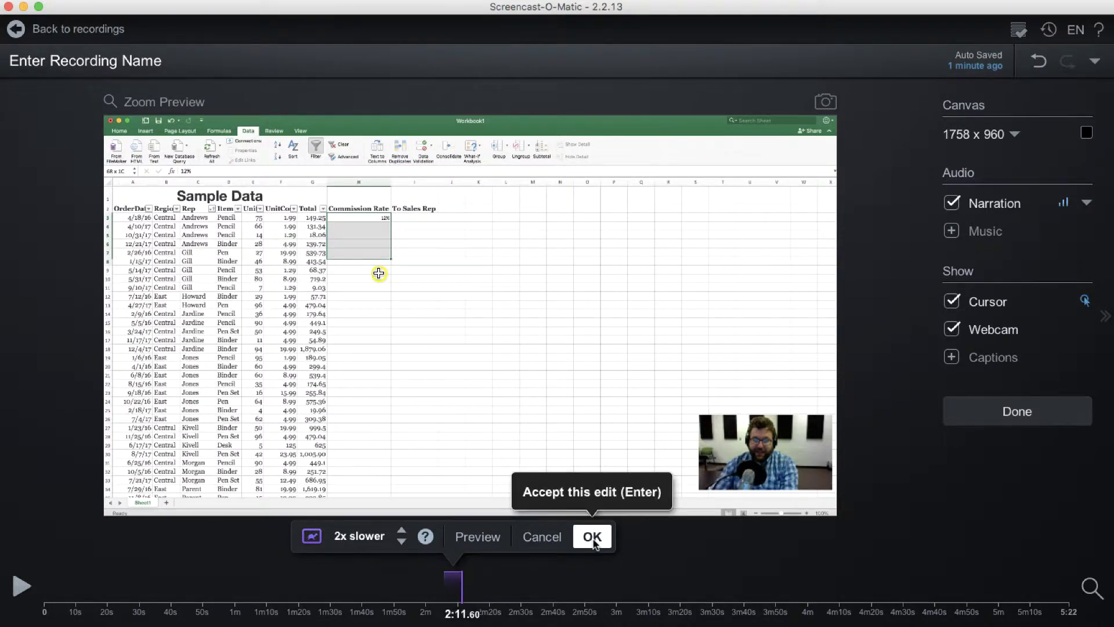
click(592, 537)
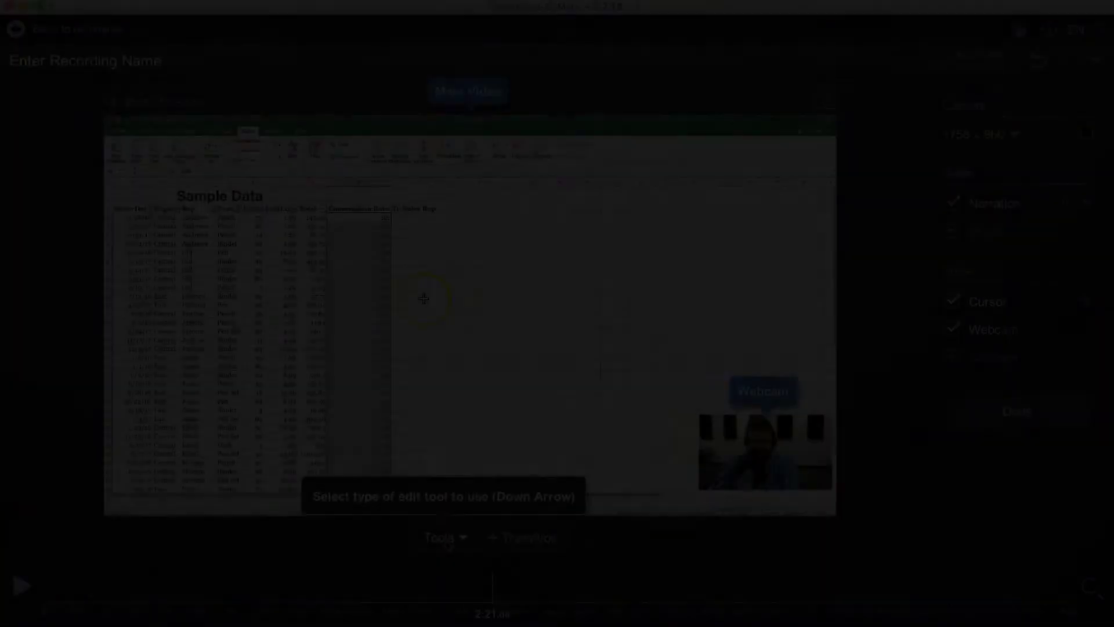
Step: Add a Fade transition at 2:21.08, one second shorter, then enter Volume mode
click(446, 540)
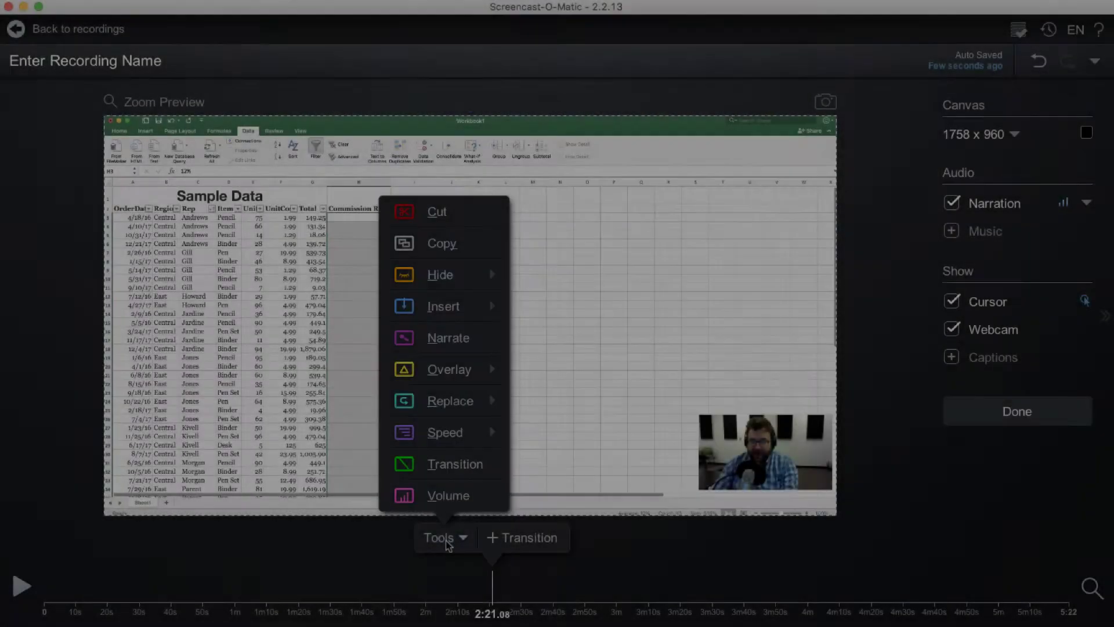
click(449, 465)
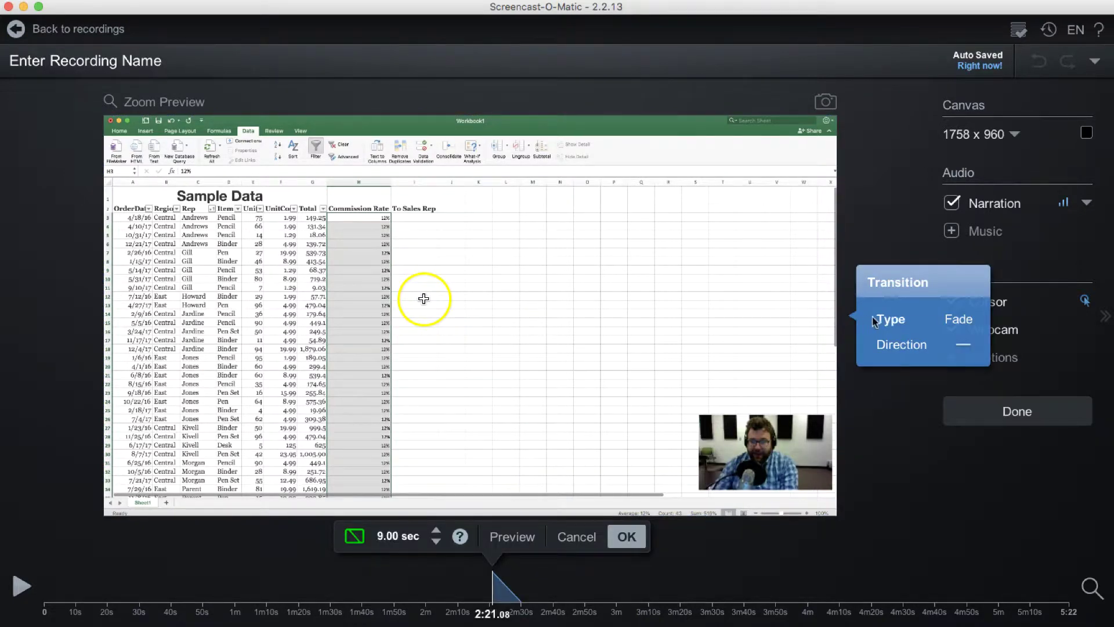
click(893, 321)
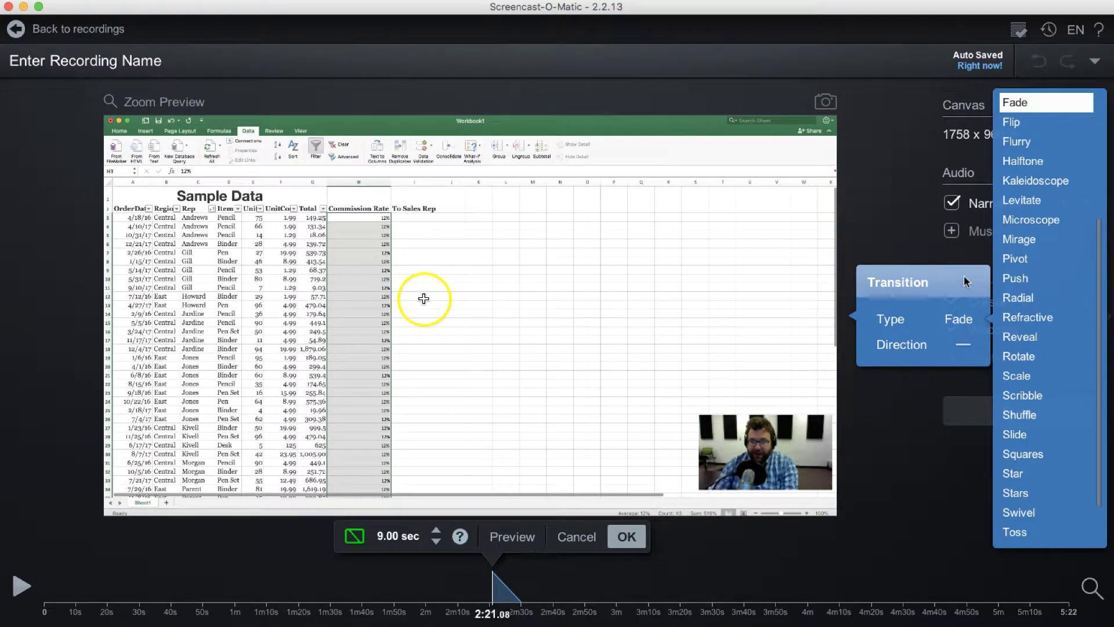
scroll(1025, 290, down, 2)
scroll(1025, 293, up, 2)
click(1021, 103)
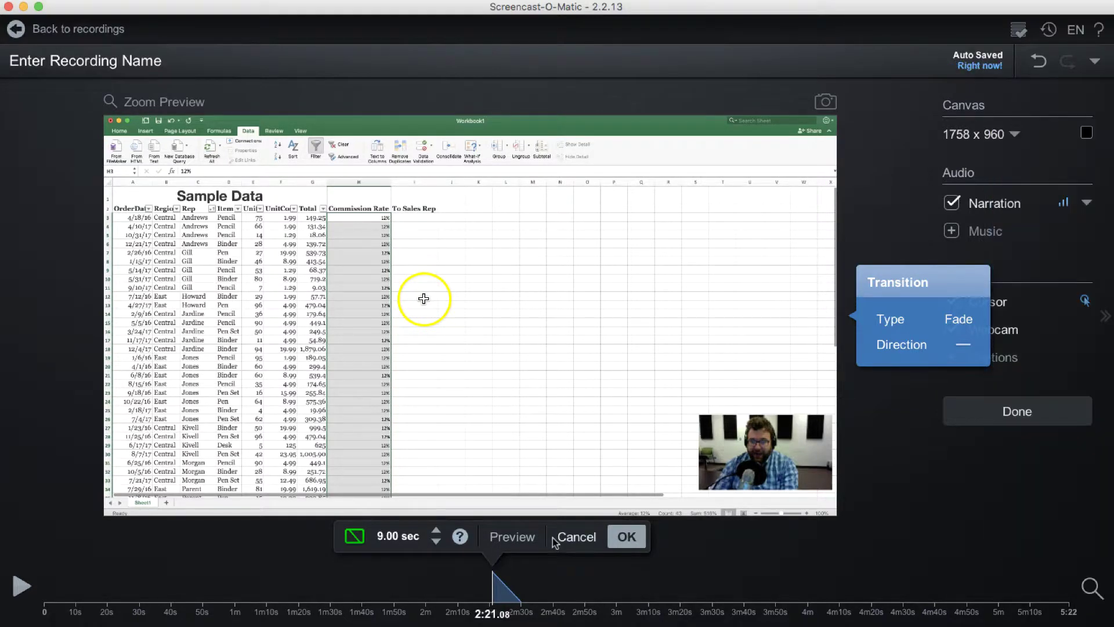
click(436, 542)
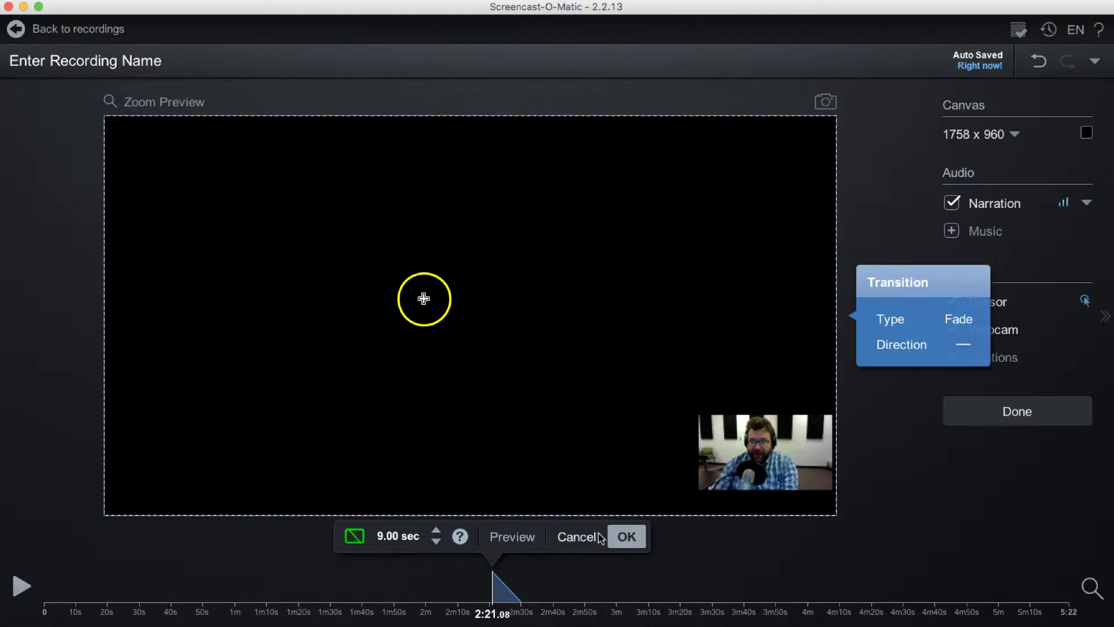
click(624, 535)
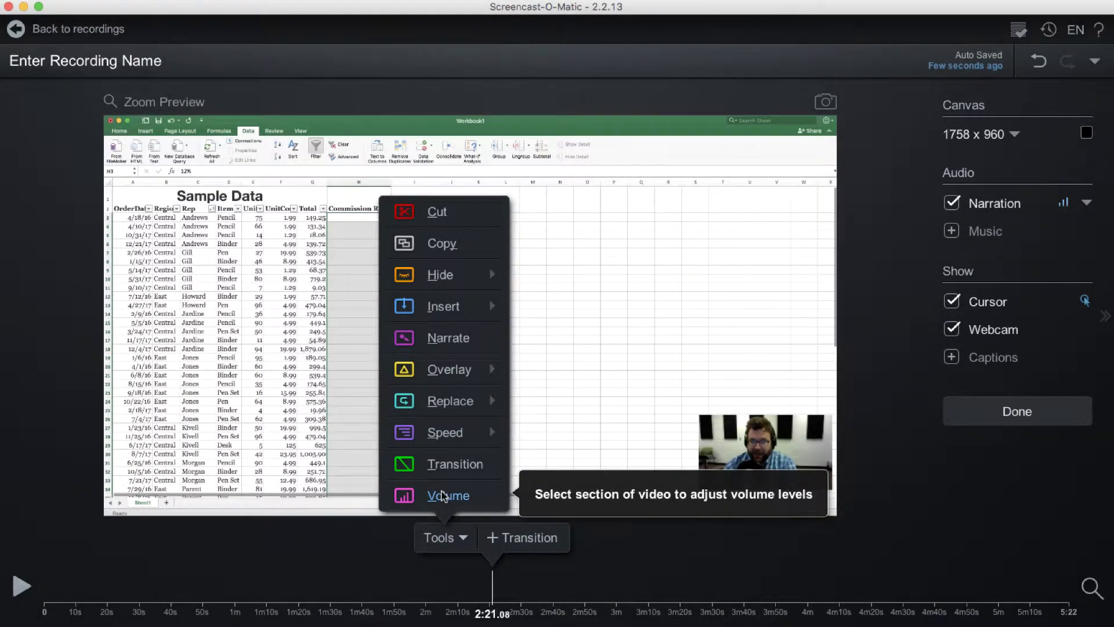
click(443, 495)
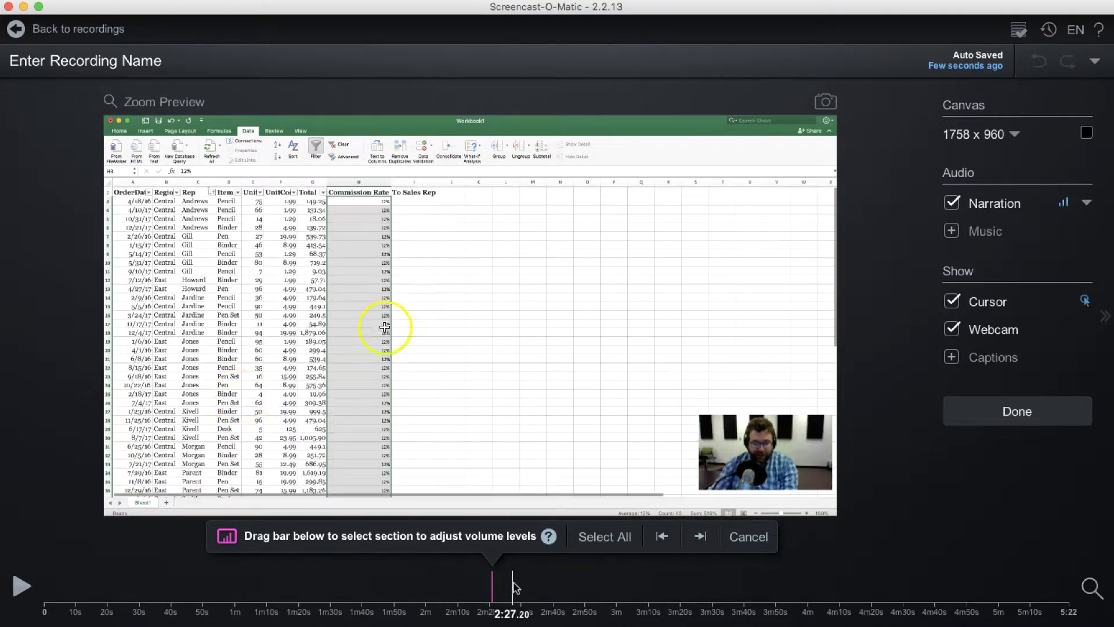
Step: Raise the narration volume for the 8.96-second section near 2:25
drag(493, 581, 520, 570)
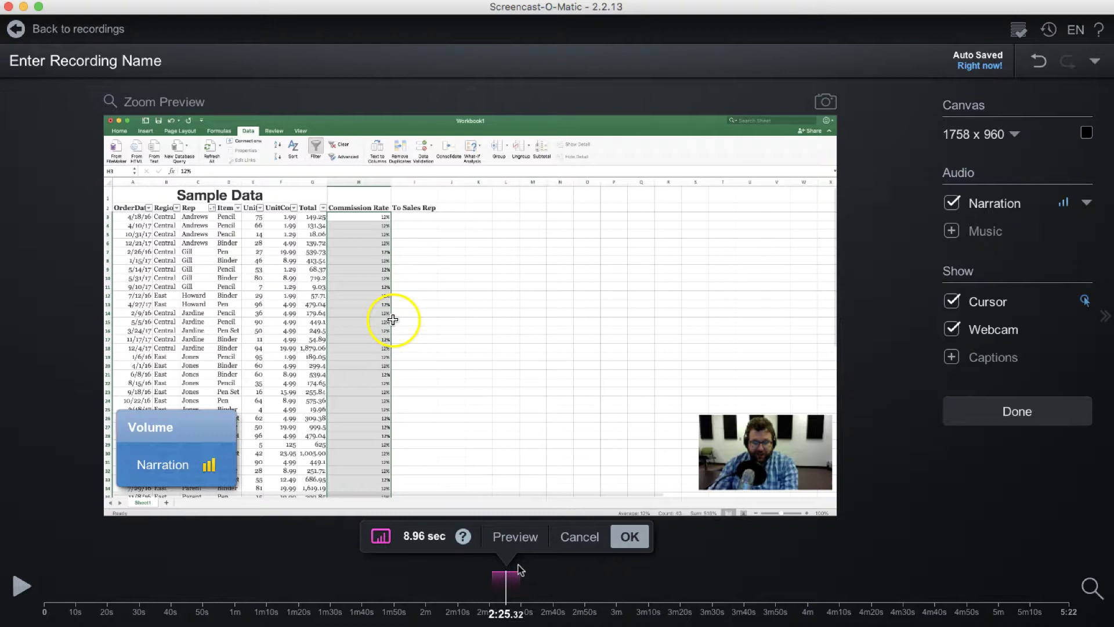
click(208, 471)
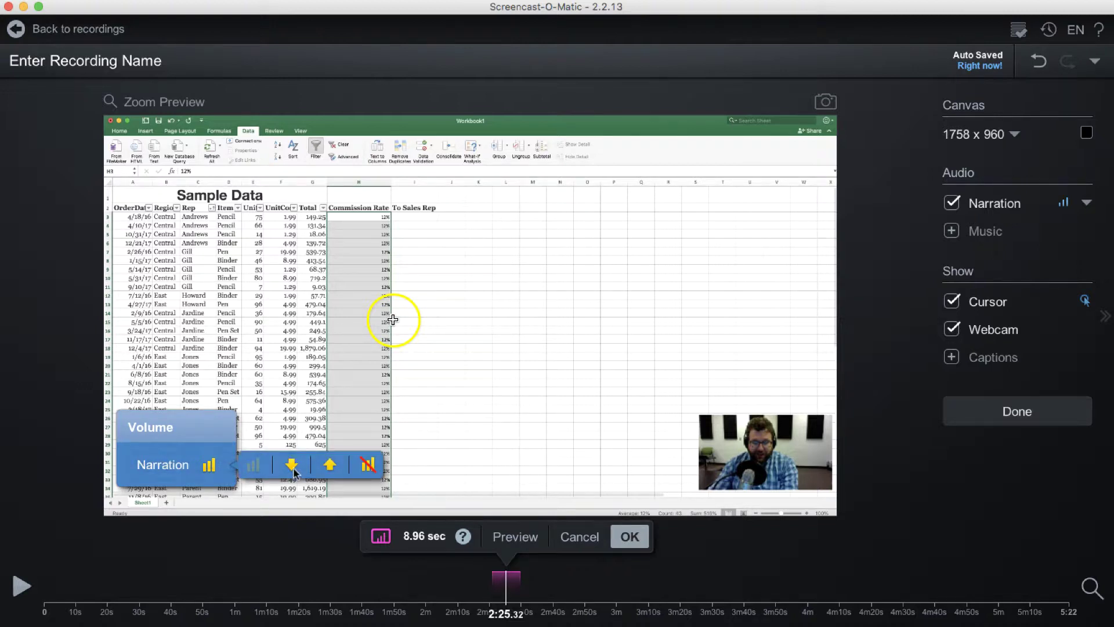
click(331, 464)
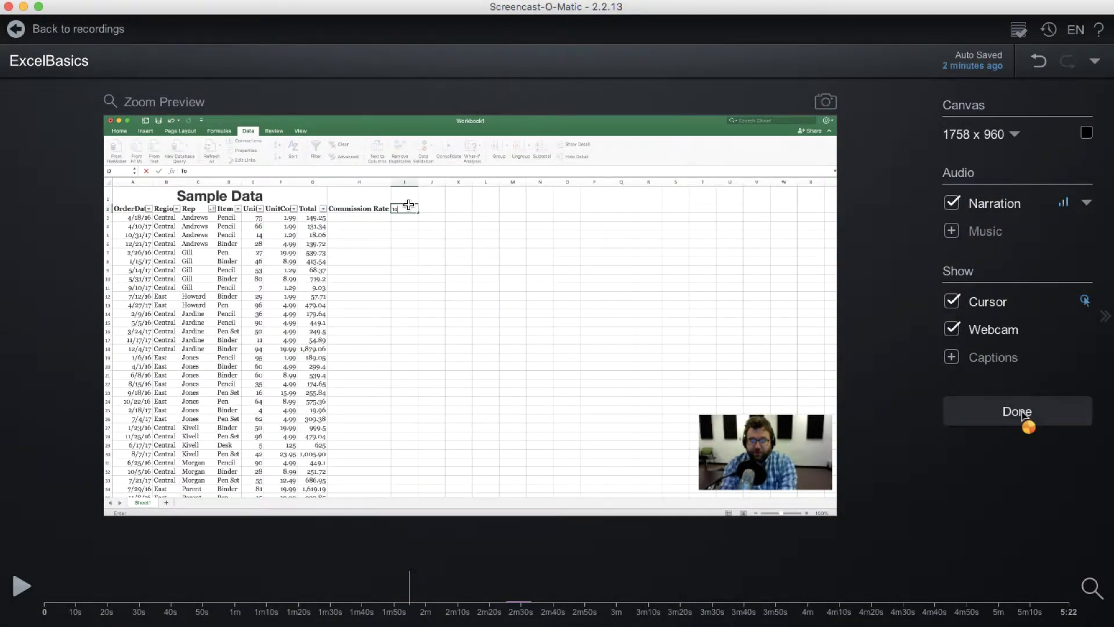
Step: Finish editing and choose Save As Video File from the full publish options
click(1021, 412)
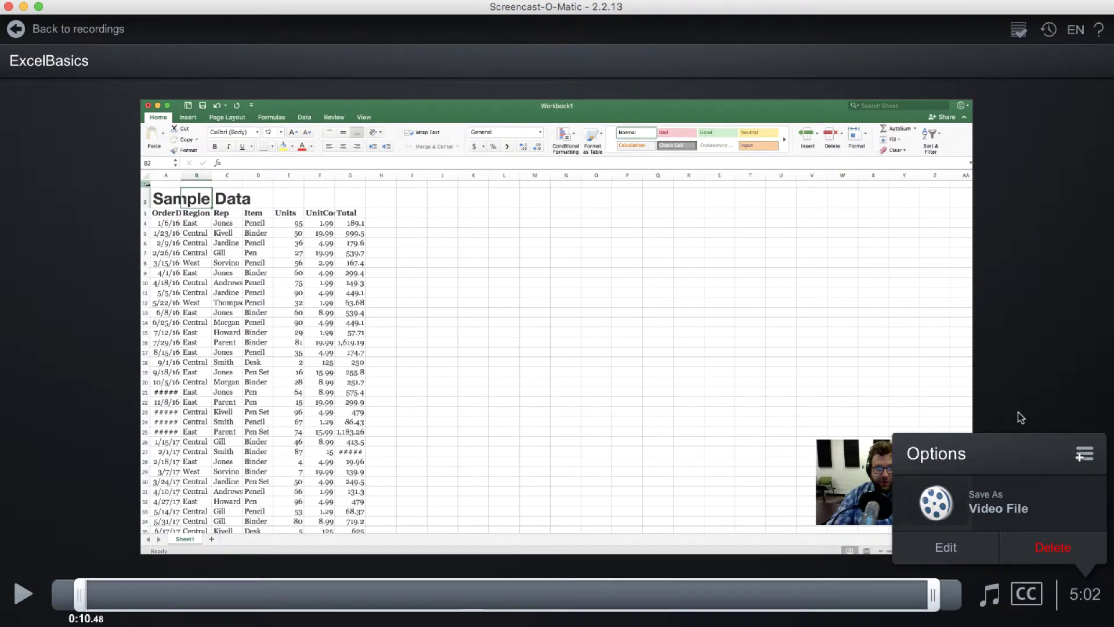
click(1086, 453)
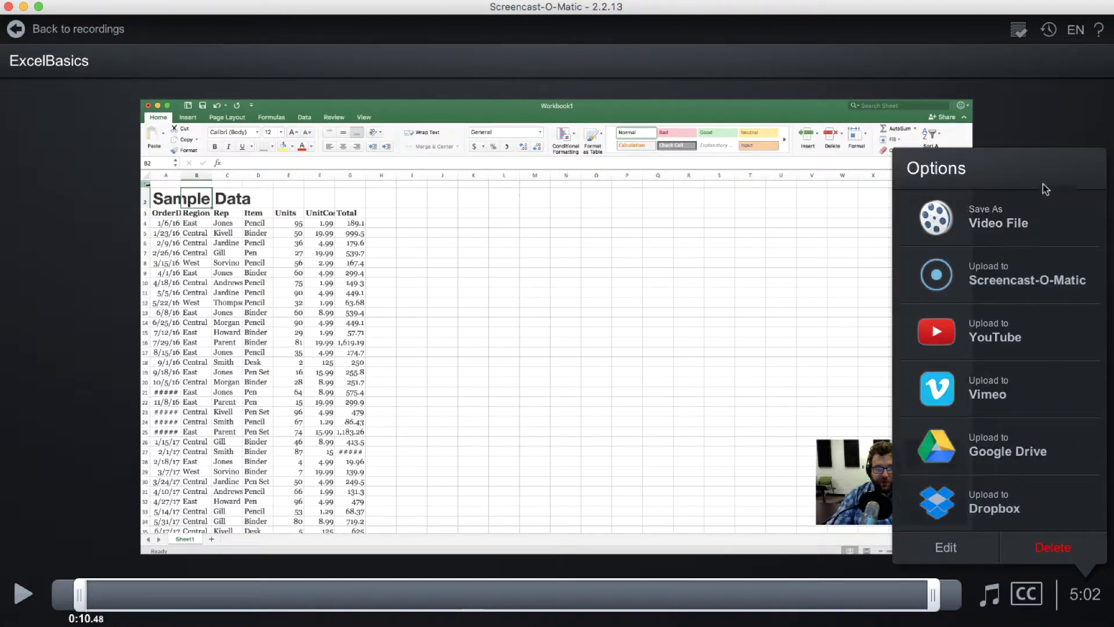
click(998, 231)
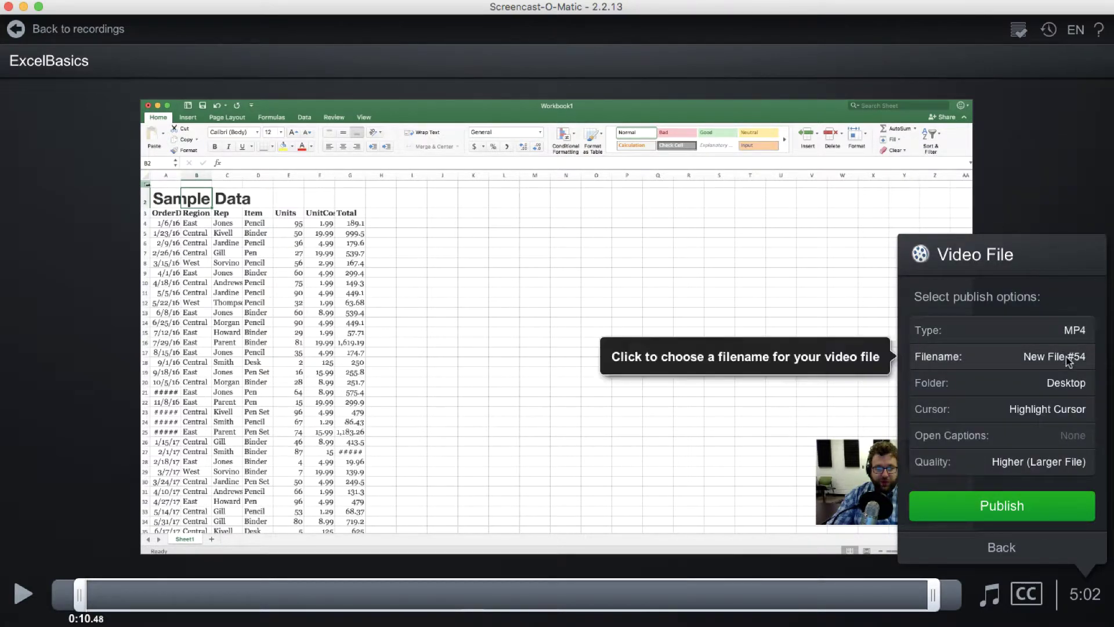
Step: Set the output file name to ExcelBasics
click(1067, 356)
text(Exc)
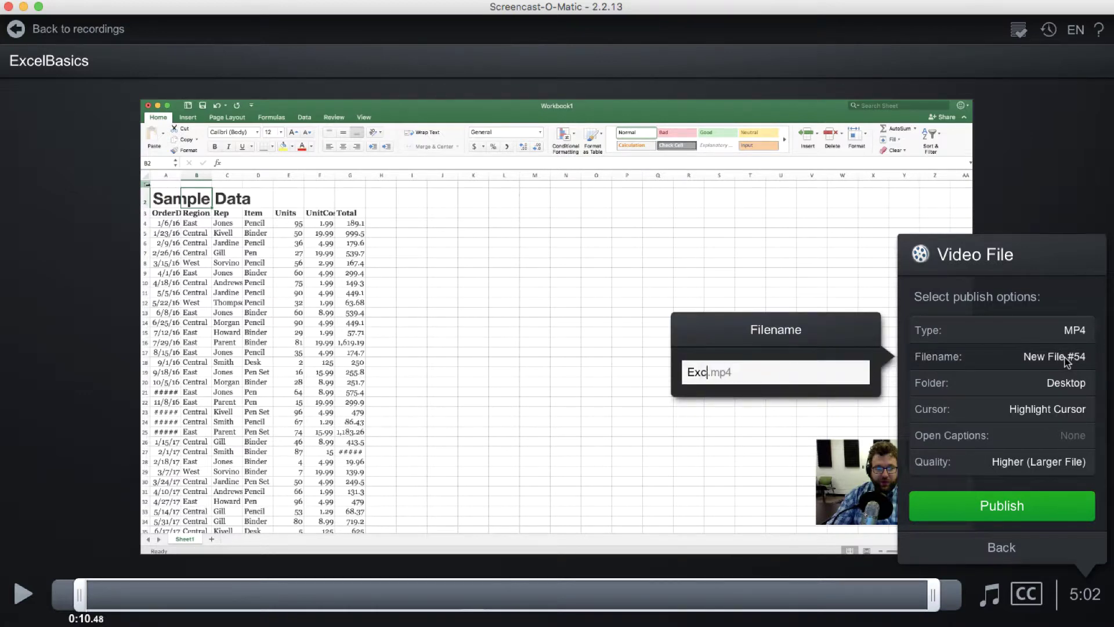
text(elBasics)
key(Return)
Step: Keep Desktop folder, Highlight Cursor and Higher quality, and publish the MP4
click(1068, 388)
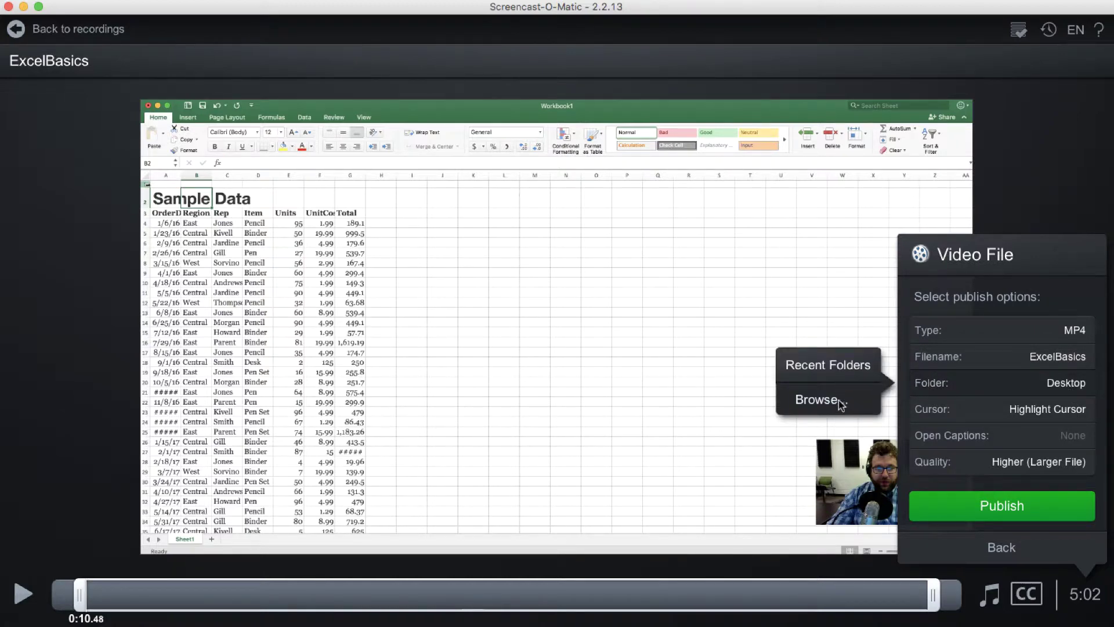
click(1022, 411)
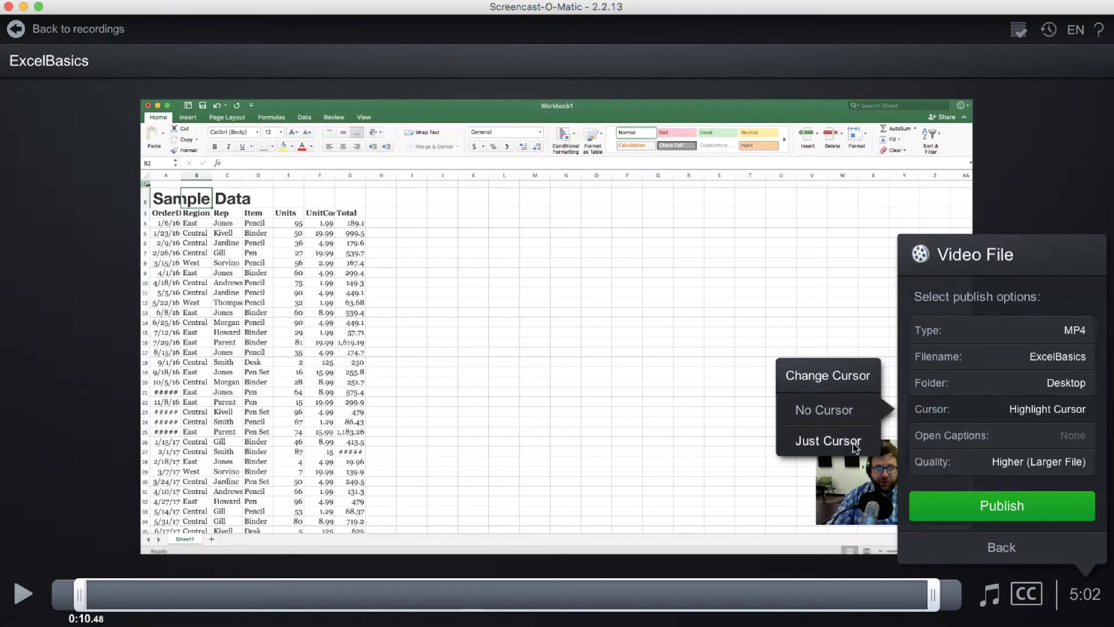
click(1053, 409)
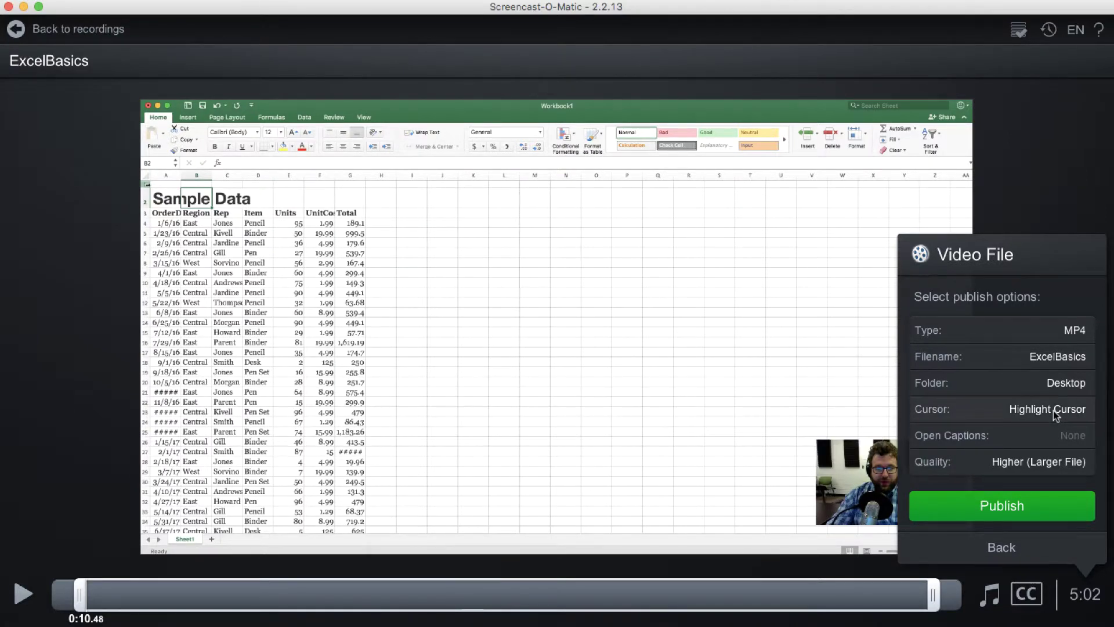
click(1044, 468)
click(988, 507)
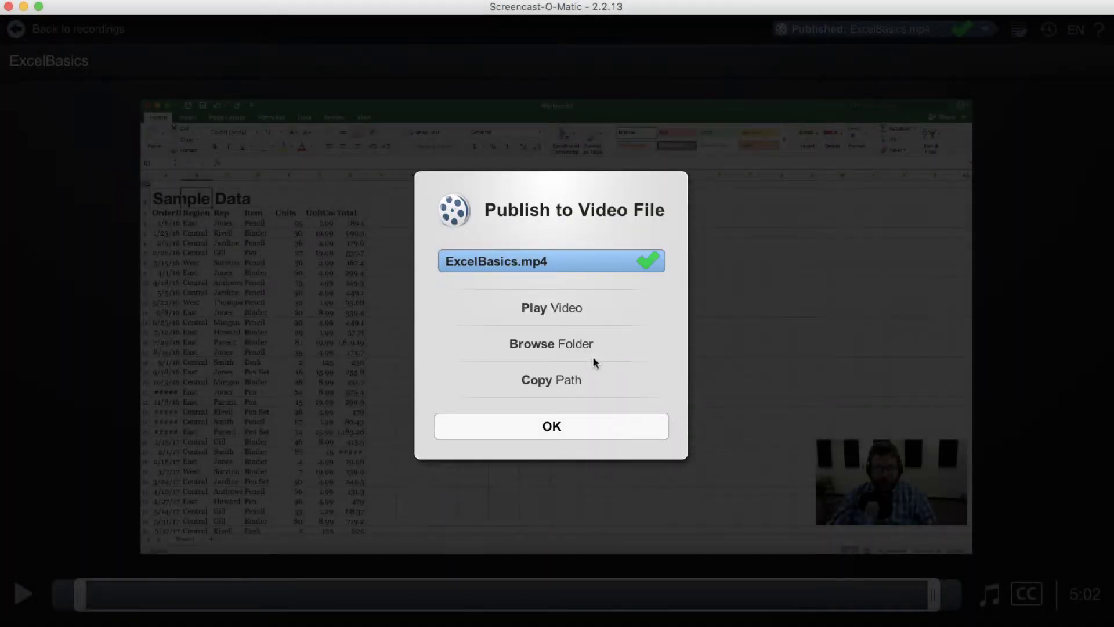
Step: Dismiss the Publish to Video File completion dialog
click(569, 423)
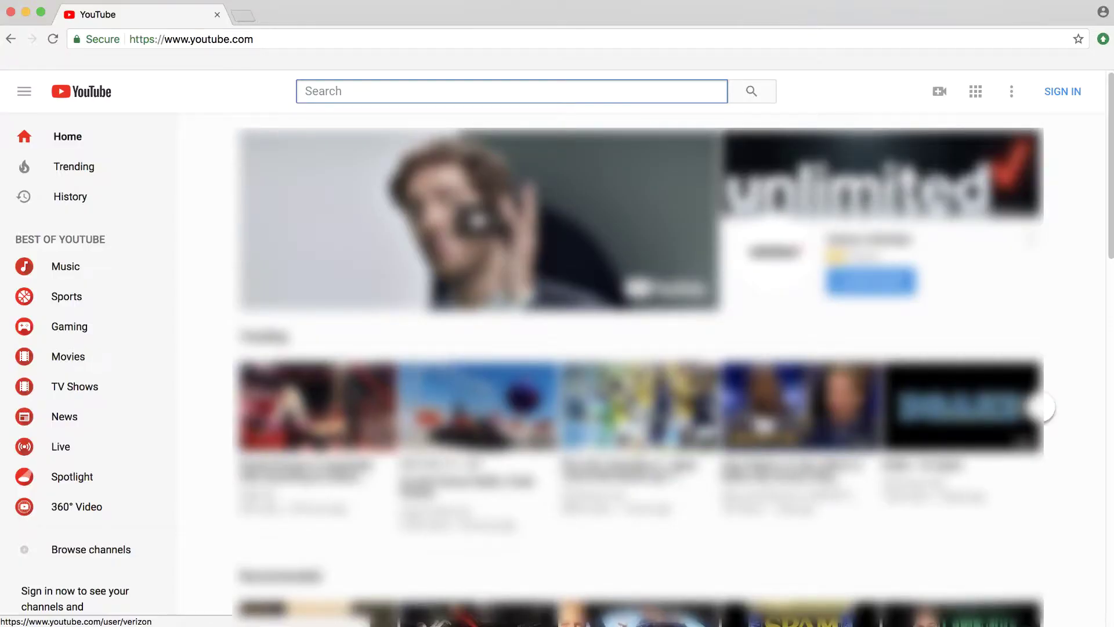
Step: Sign in to YouTube with the account e-mail address and password
click(1074, 96)
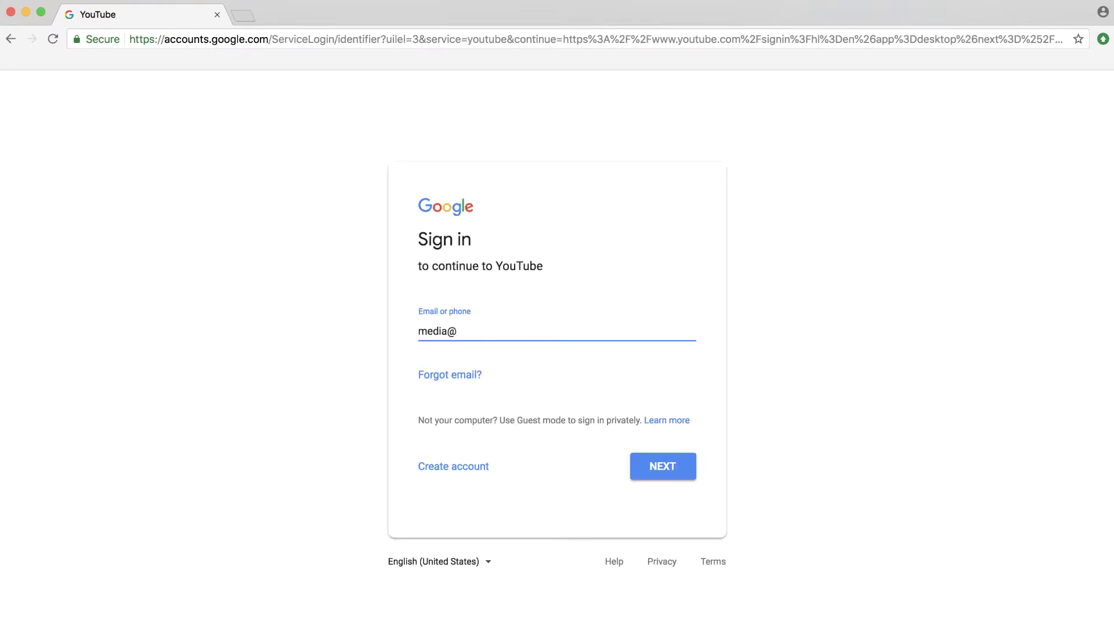
key(Return)
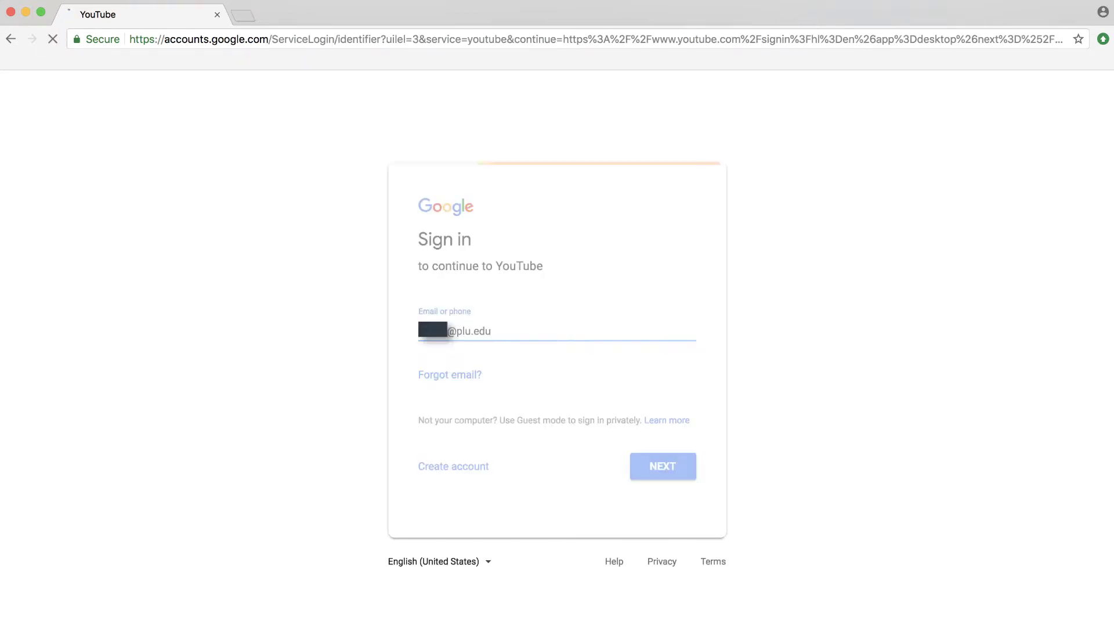
text(••)
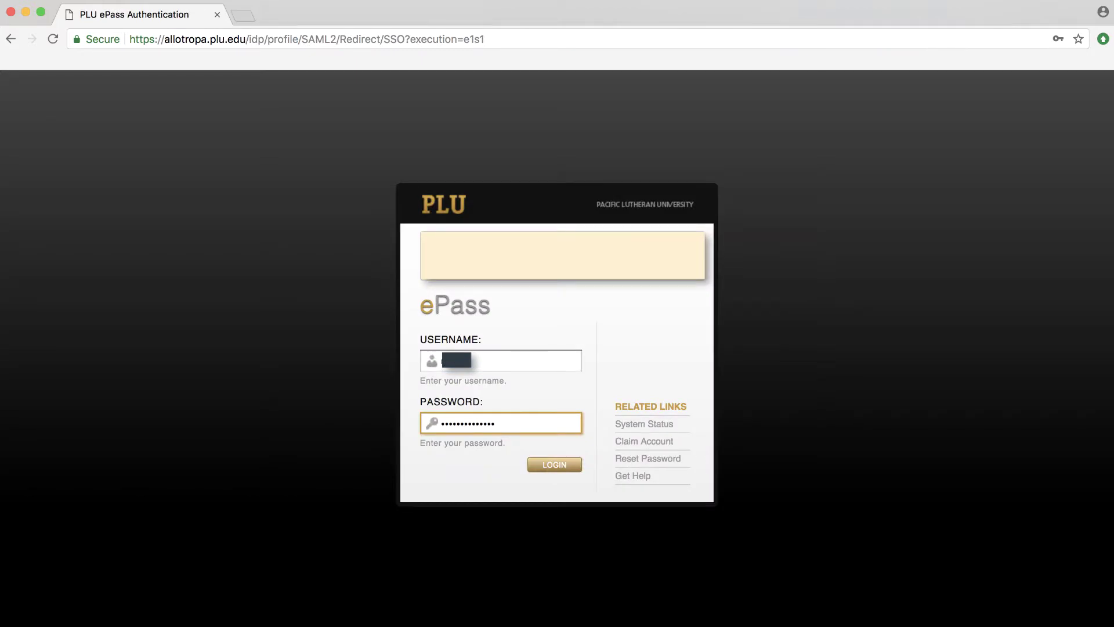
key(Return)
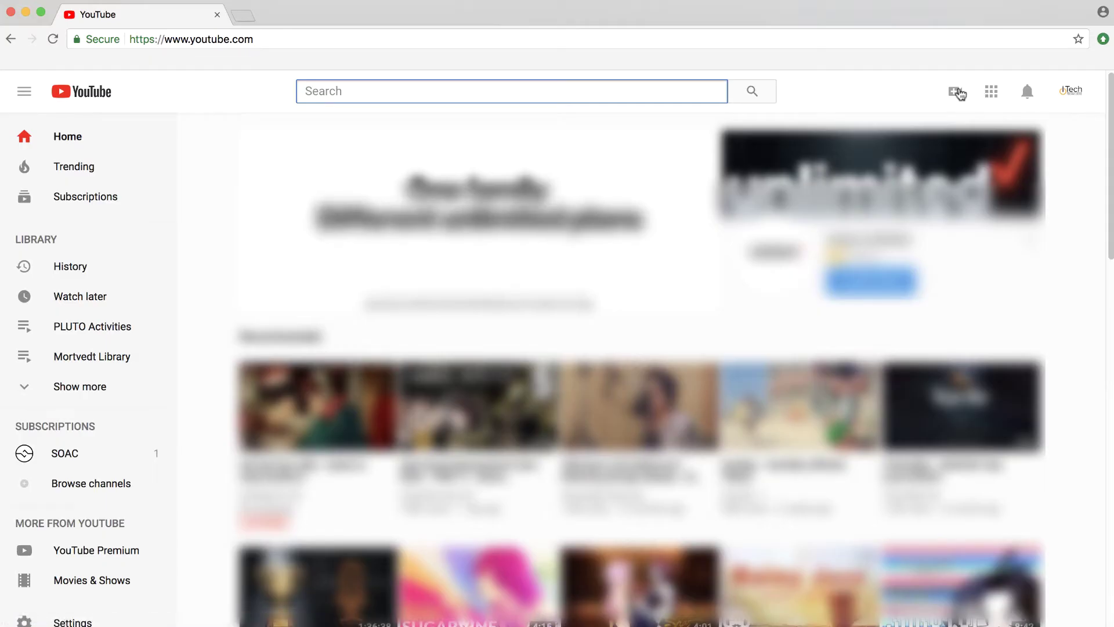
Step: Go to the video upload page and select ExcelBasics.mp4 from the Desktop
click(956, 92)
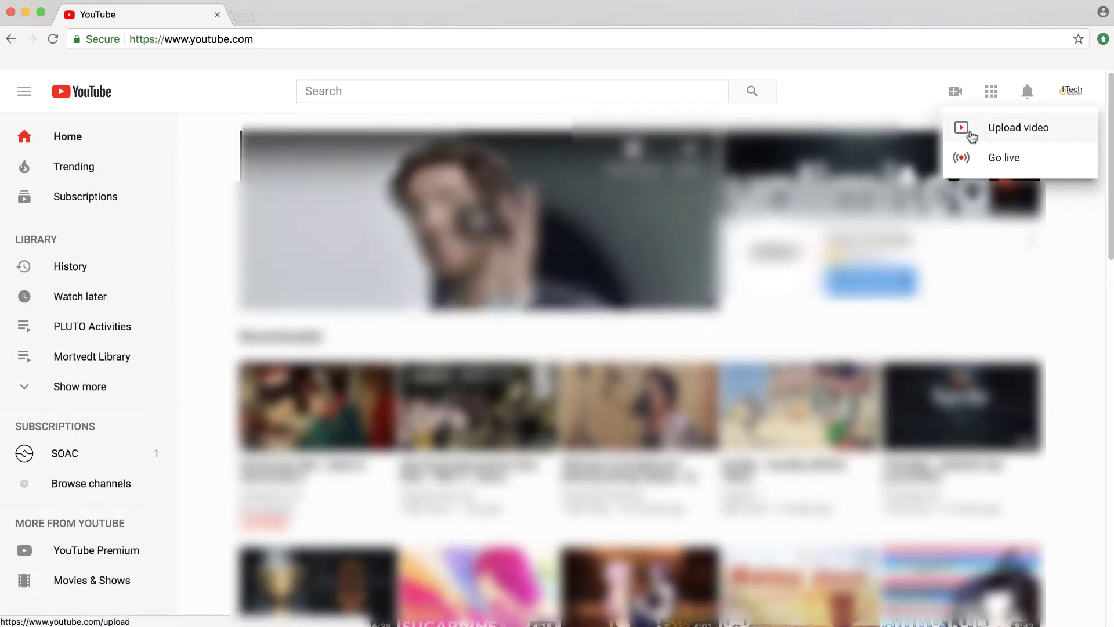
click(972, 137)
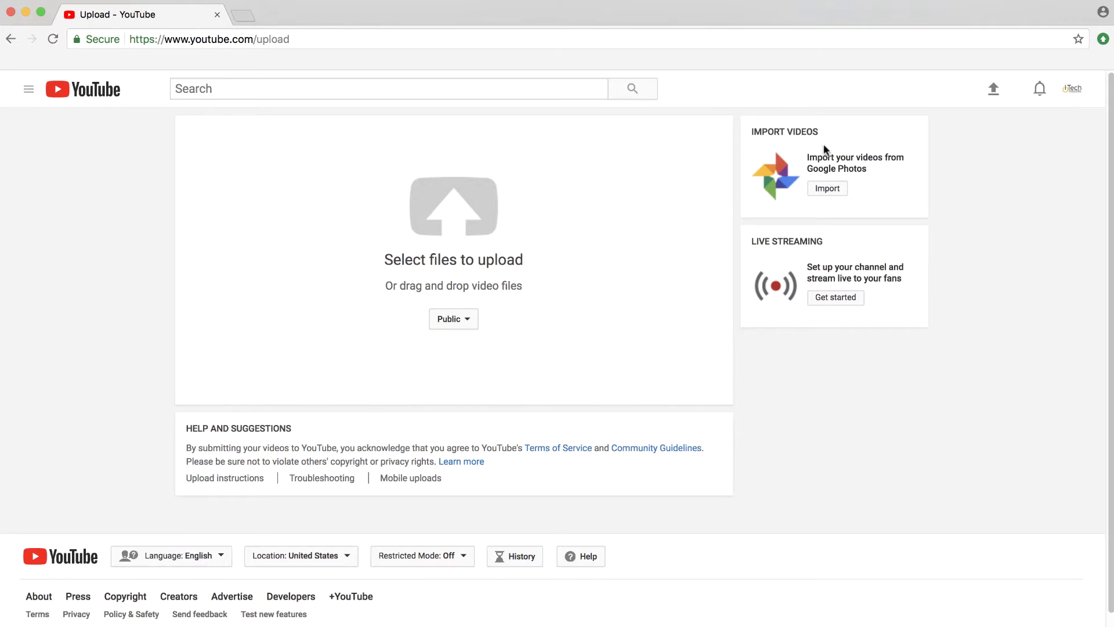
click(435, 219)
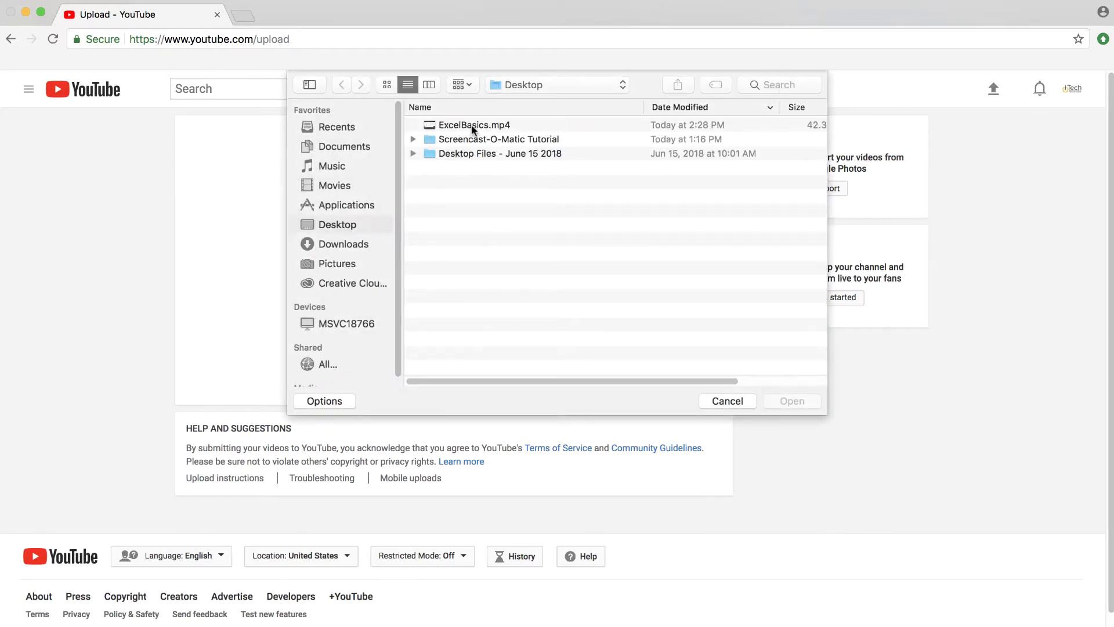
click(473, 129)
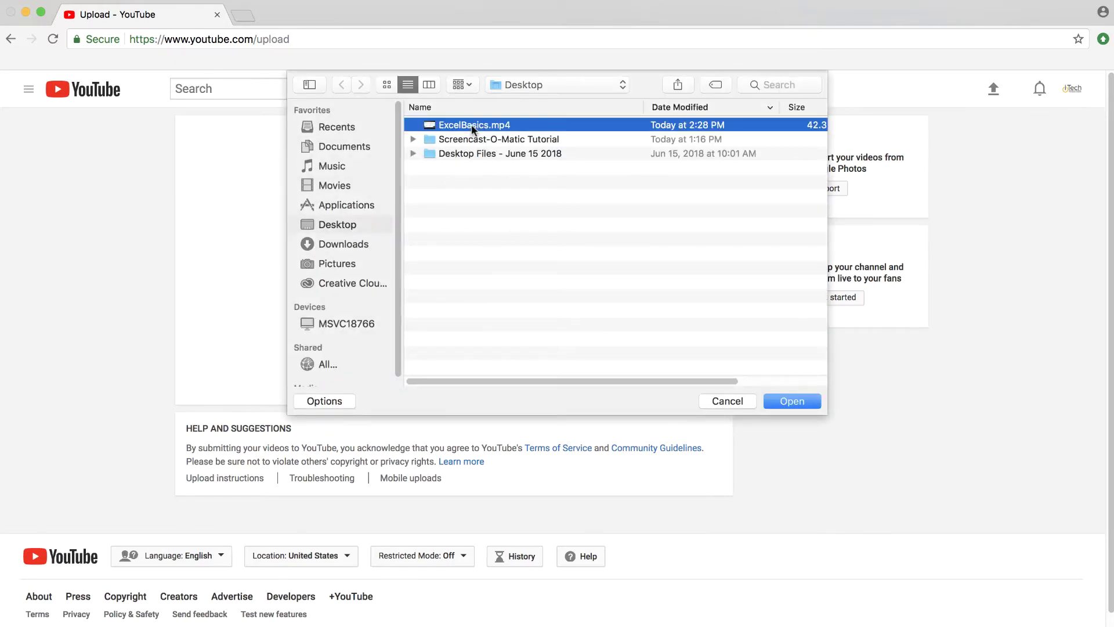
Step: Upload ExcelBasics.mp4 titled 'Excel Basics' with description 'Learn Excel', and publish it
click(776, 400)
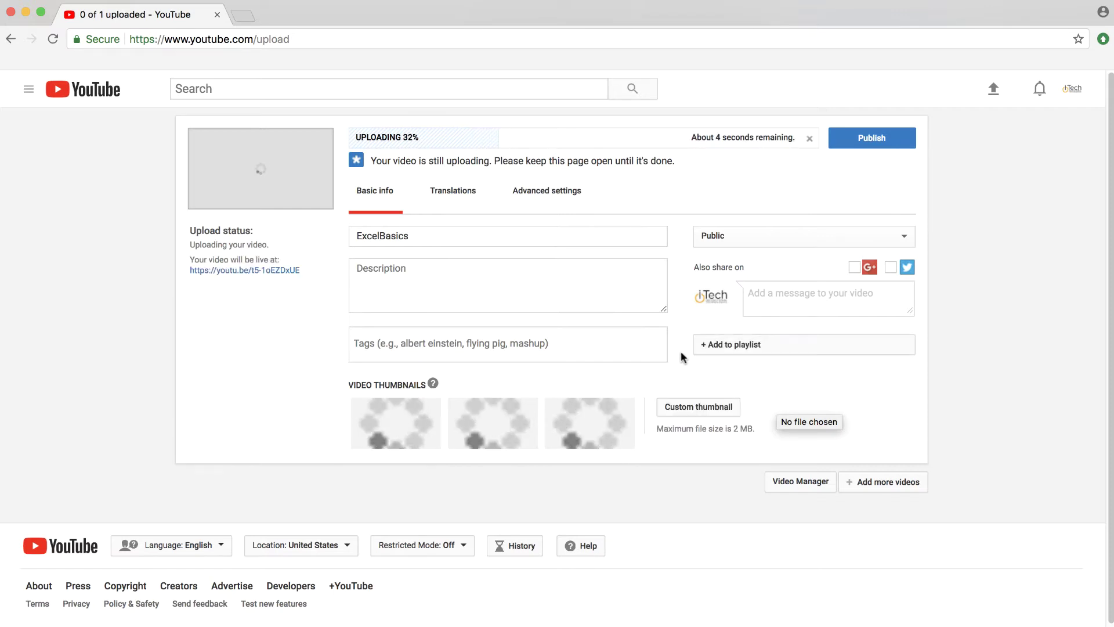
click(384, 238)
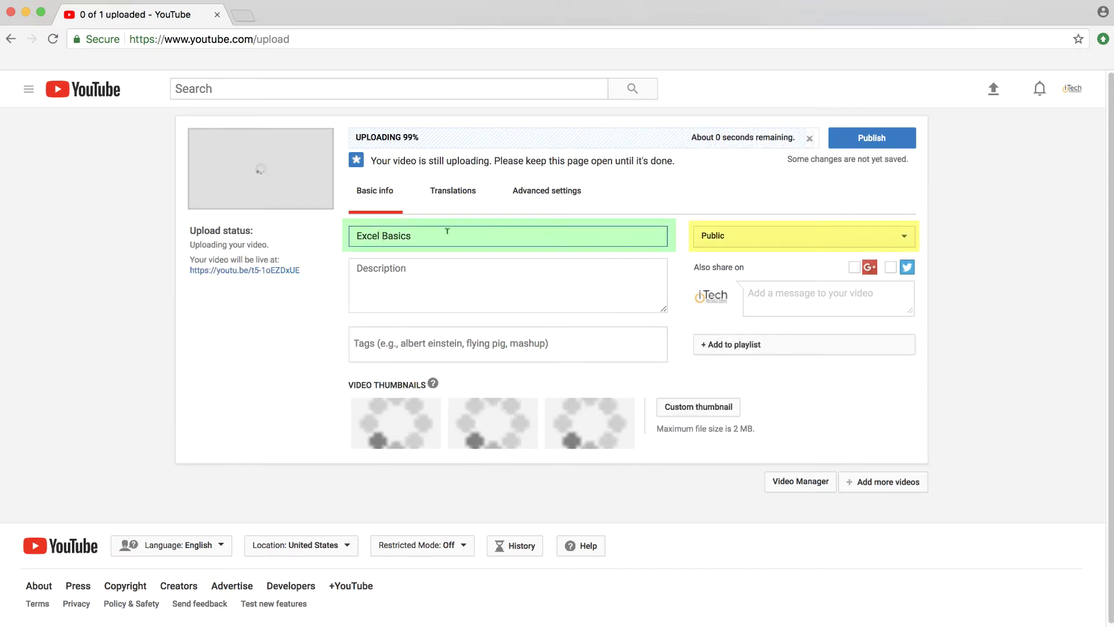
click(419, 261)
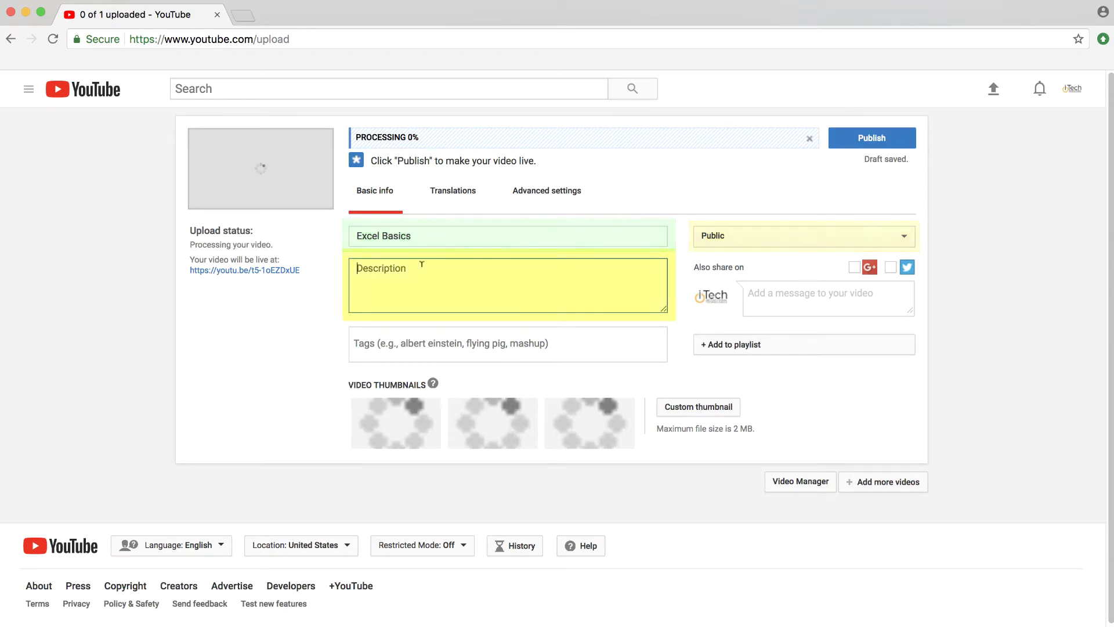
text(Learn Excel)
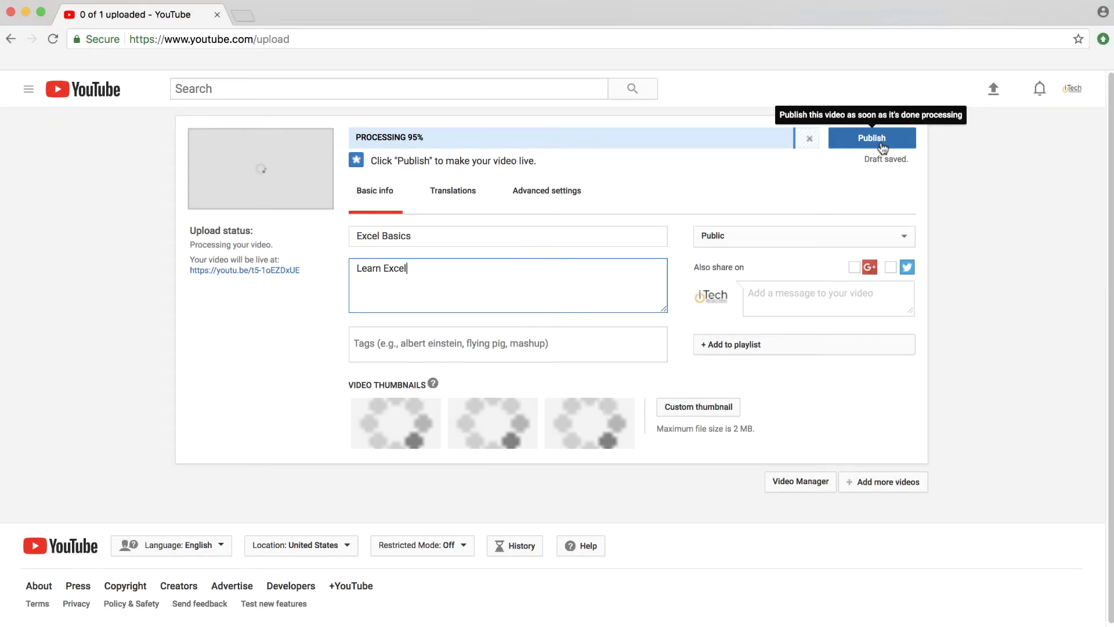
click(881, 144)
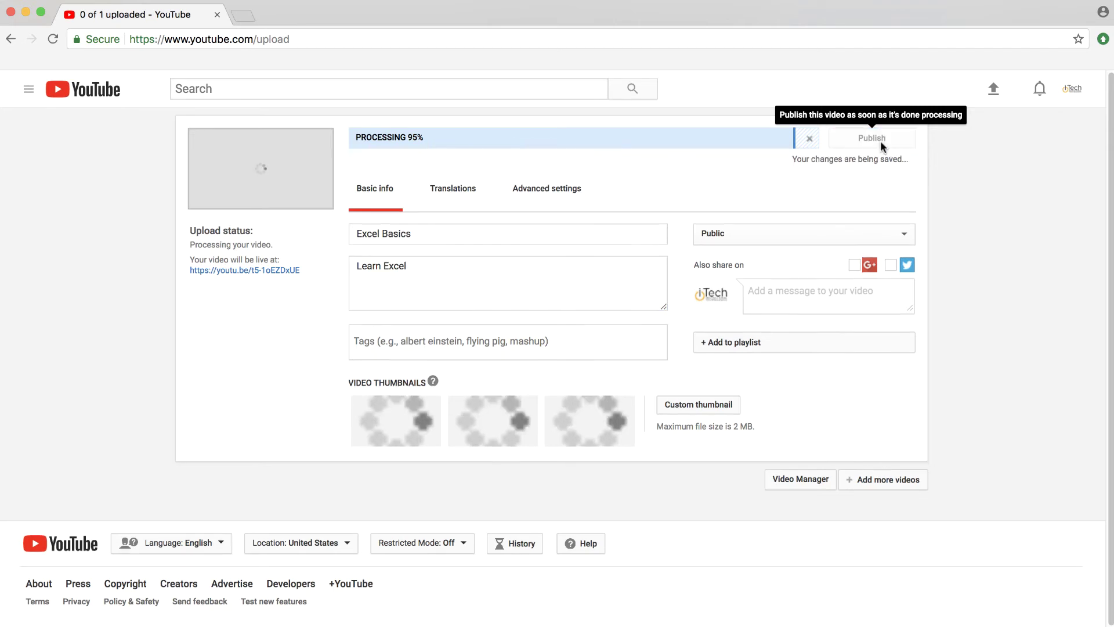